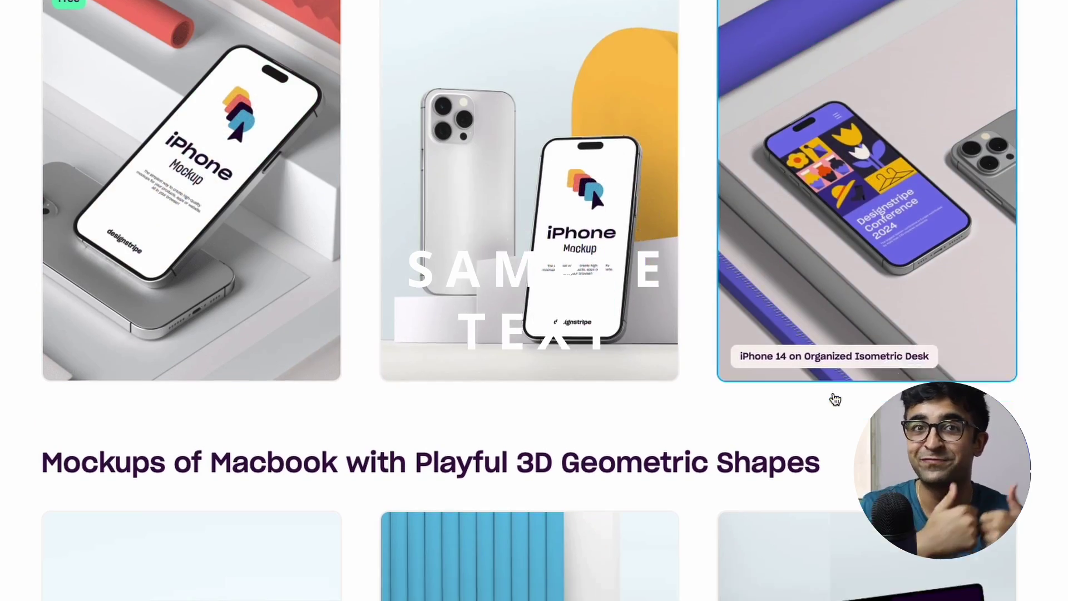
pyautogui.scroll(-5, 834, 400)
pyautogui.scroll(-6, 248, 400)
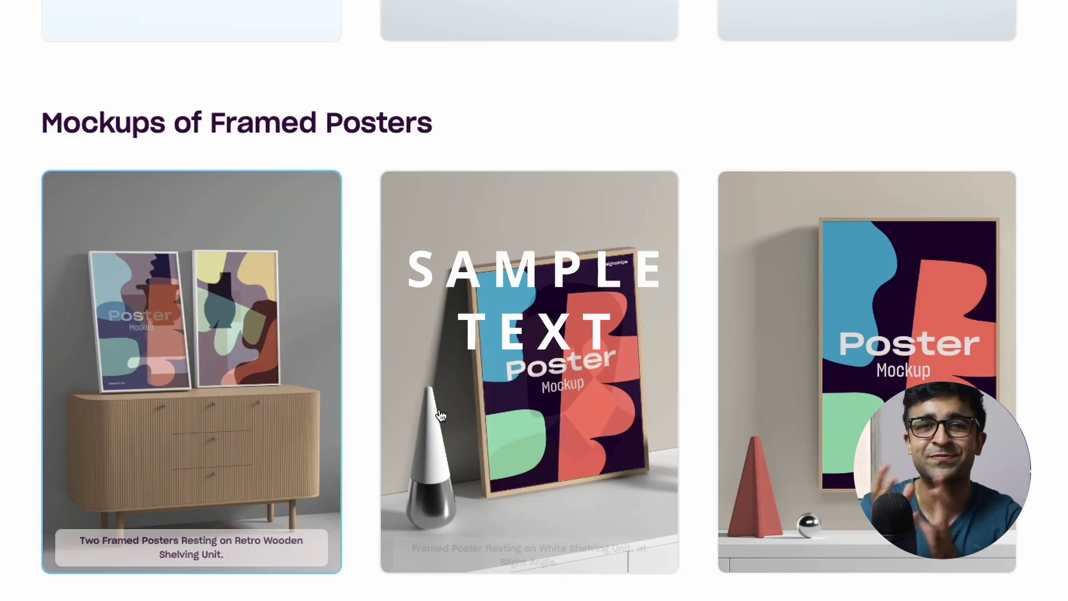
pyautogui.scroll(-6, 823, 423)
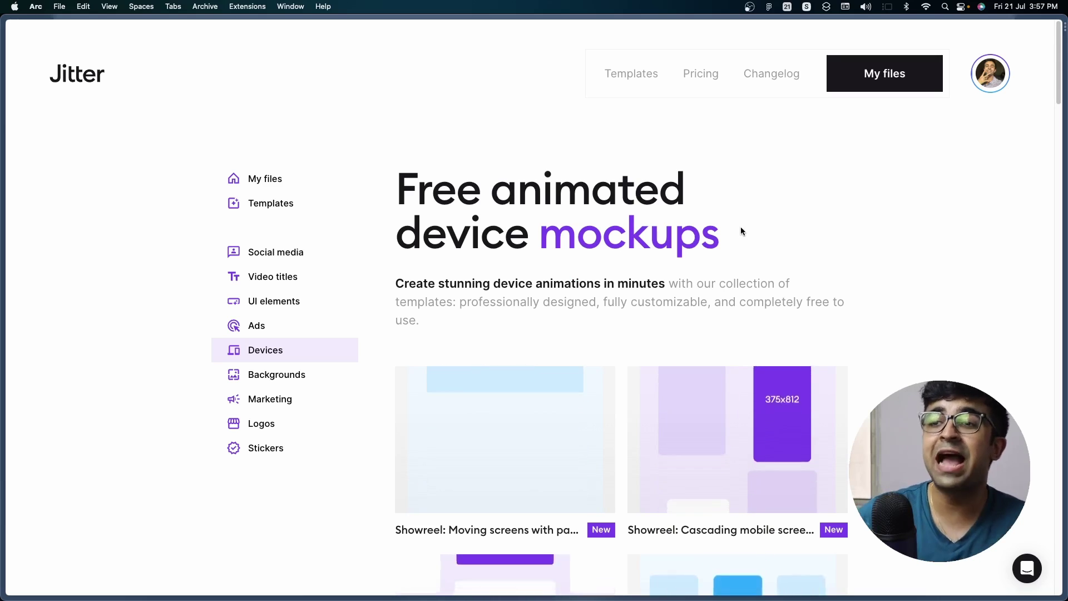
# Step: Open the Phone gallery device template, play its column animation, and jump back to about 1.19 s
pyautogui.scroll(-2, 740, 228)
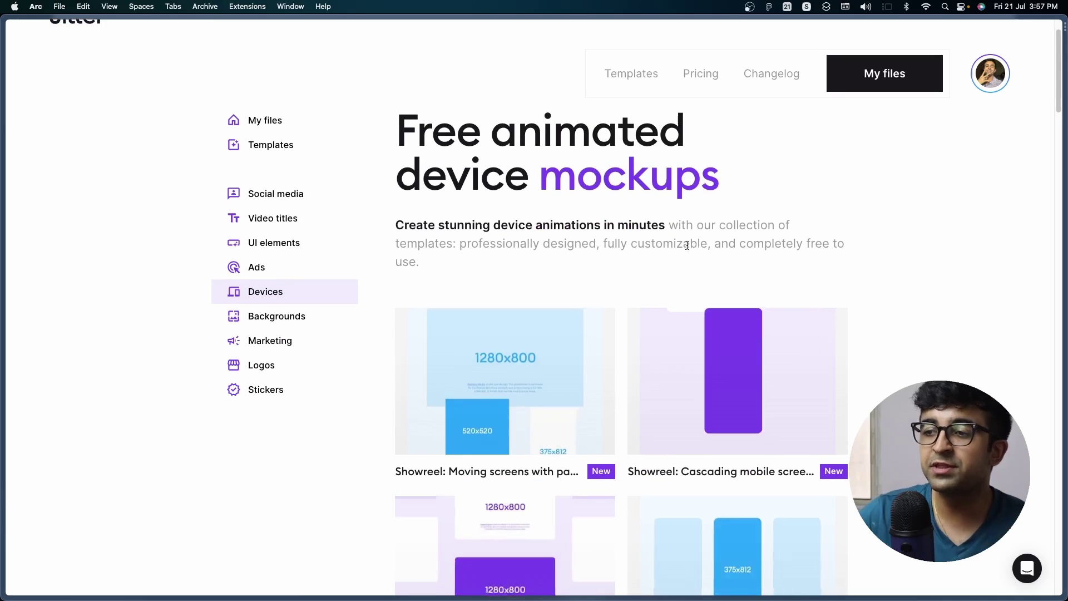
pyautogui.scroll(-3, 678, 286)
pyautogui.scroll(-20, 678, 285)
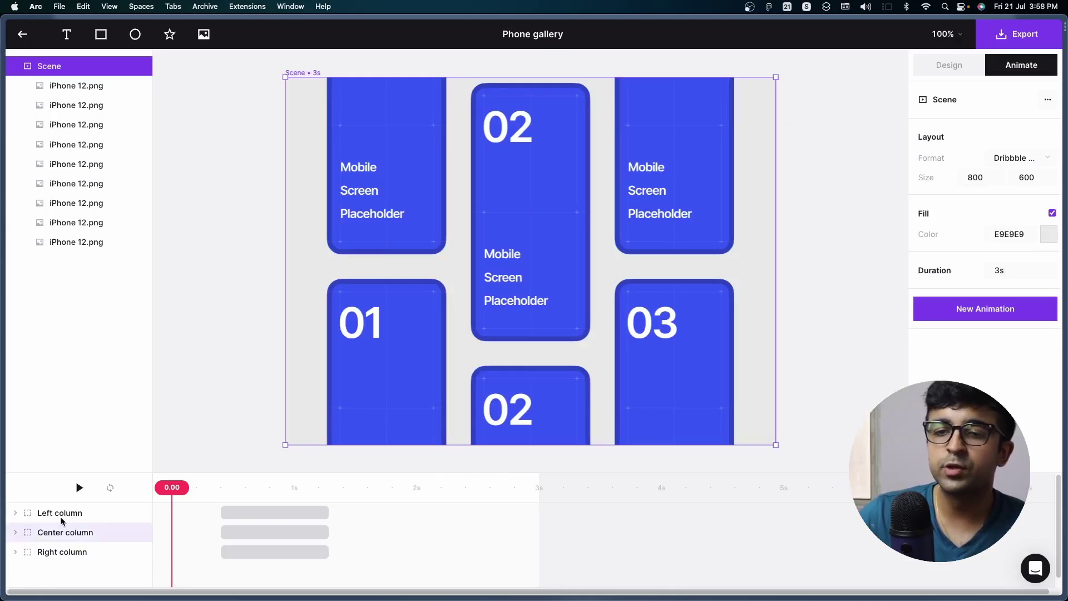
pyautogui.click(84, 489)
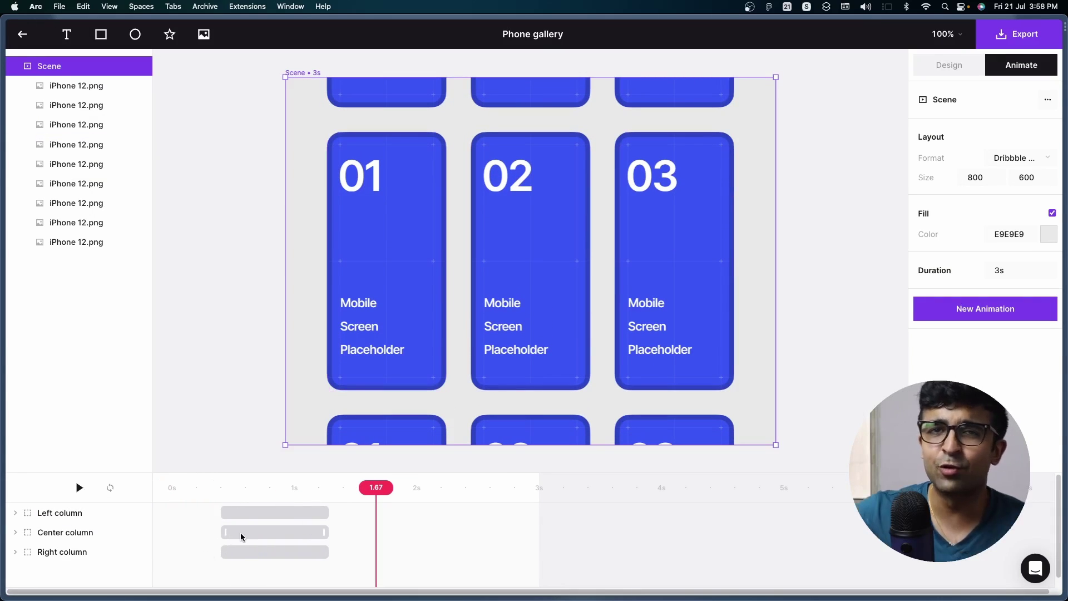
pyautogui.click(318, 487)
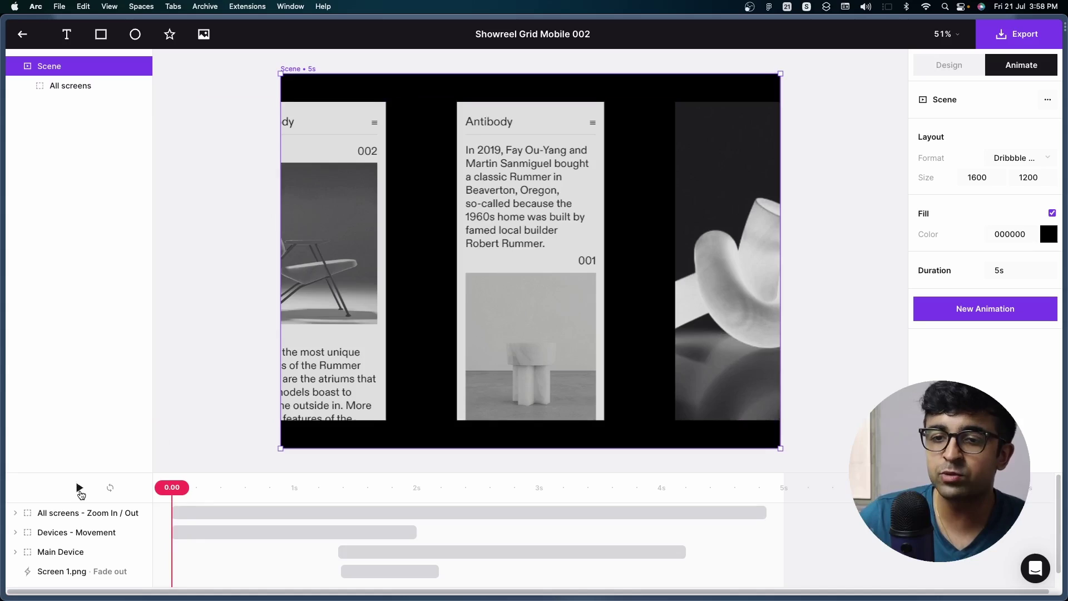
# Step: Preview Showreel Grid Mobile 002, pausing at 3.70 s and rewinding to 0.42 s, then view phone-frame presets
pyautogui.click(79, 488)
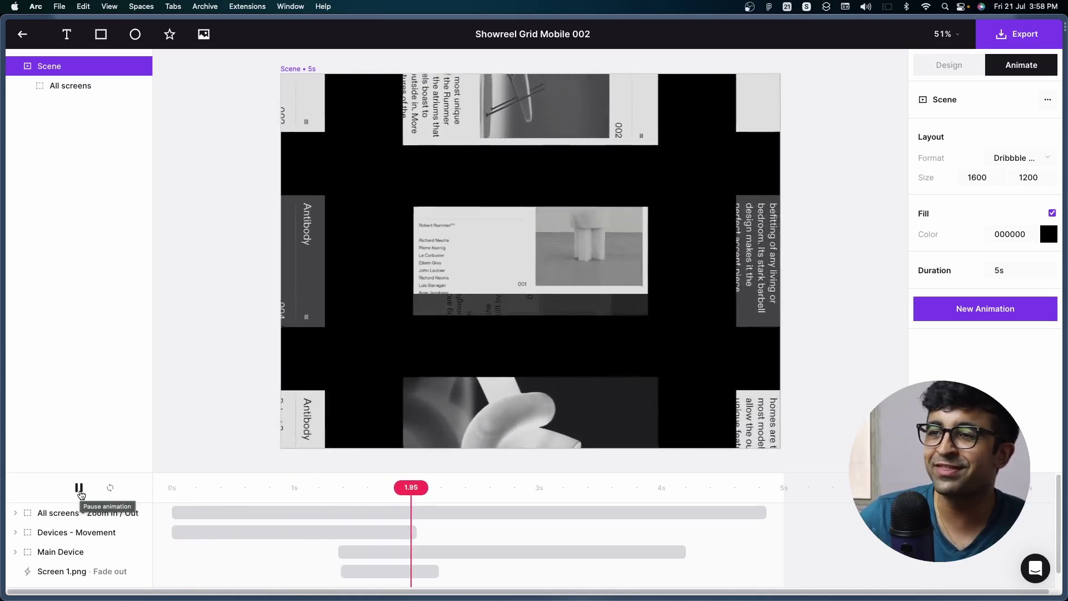
pyautogui.click(79, 488)
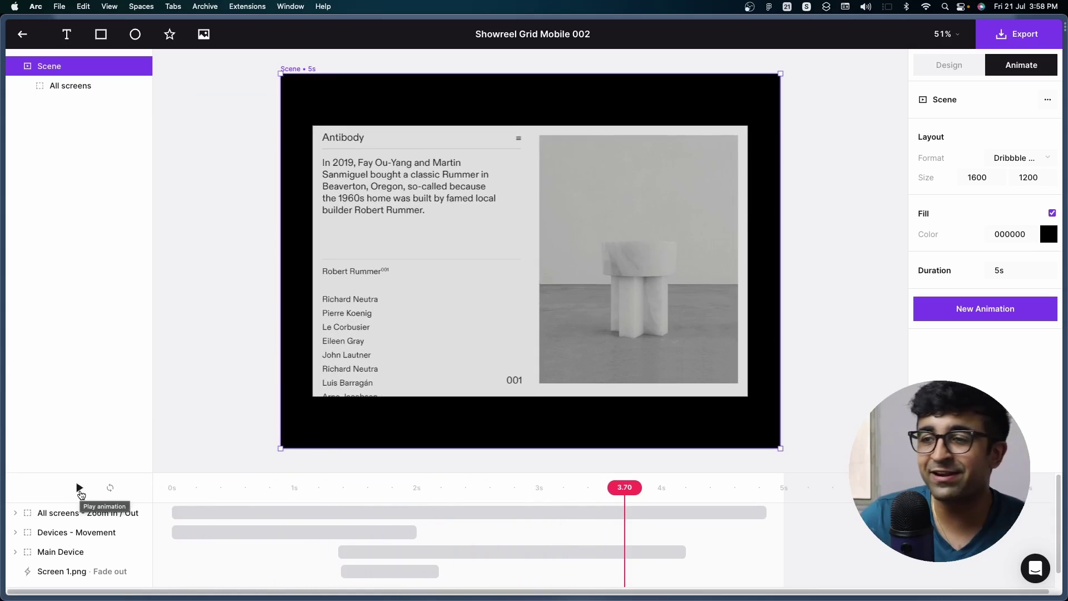
pyautogui.moveTo(677, 492); pyautogui.dragTo(320, 516)
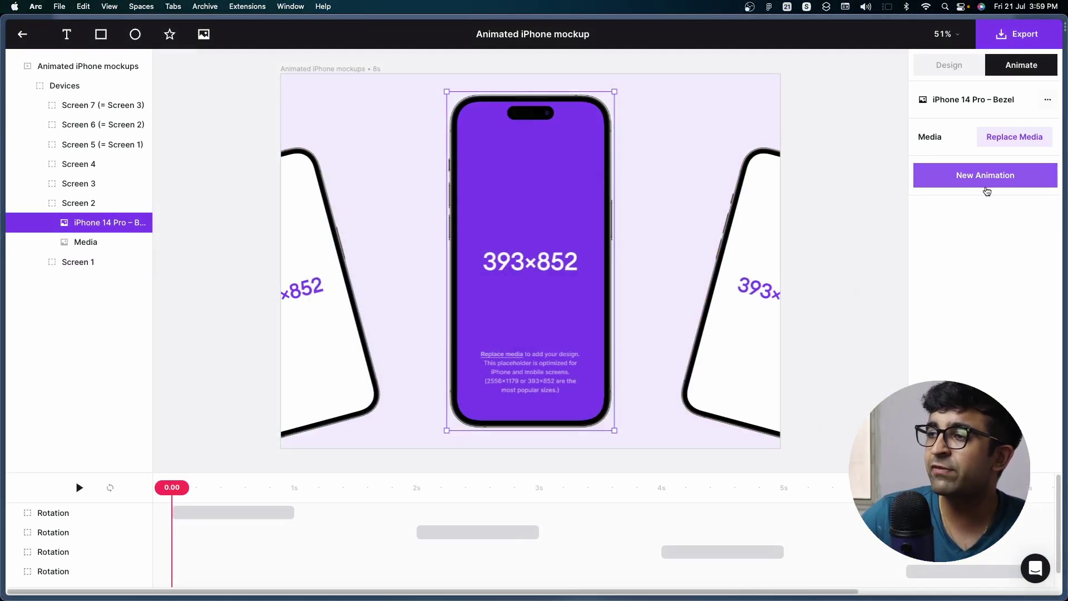
pyautogui.click(980, 186)
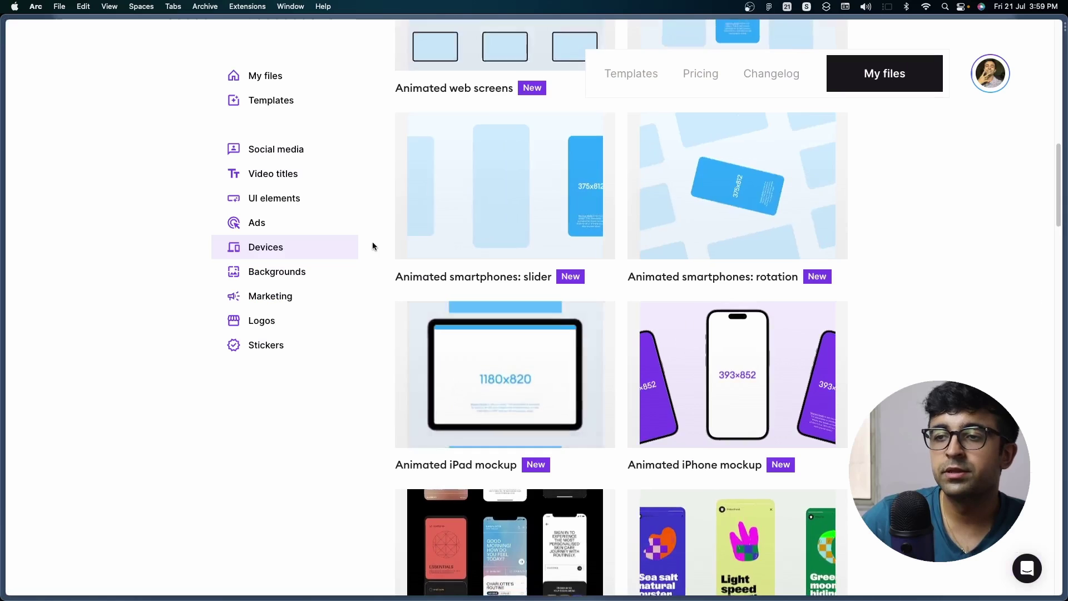
pyautogui.scroll(10, 393, 272)
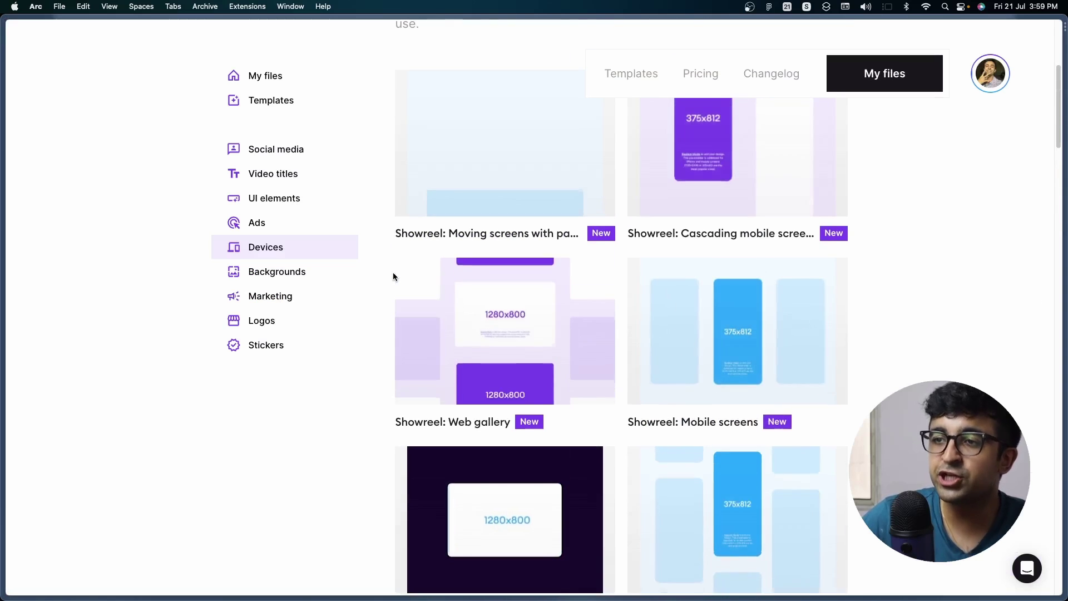
# Step: Preview the [Apple Event] Summary Slide ad template, then return to the Ads gallery
pyautogui.click(269, 223)
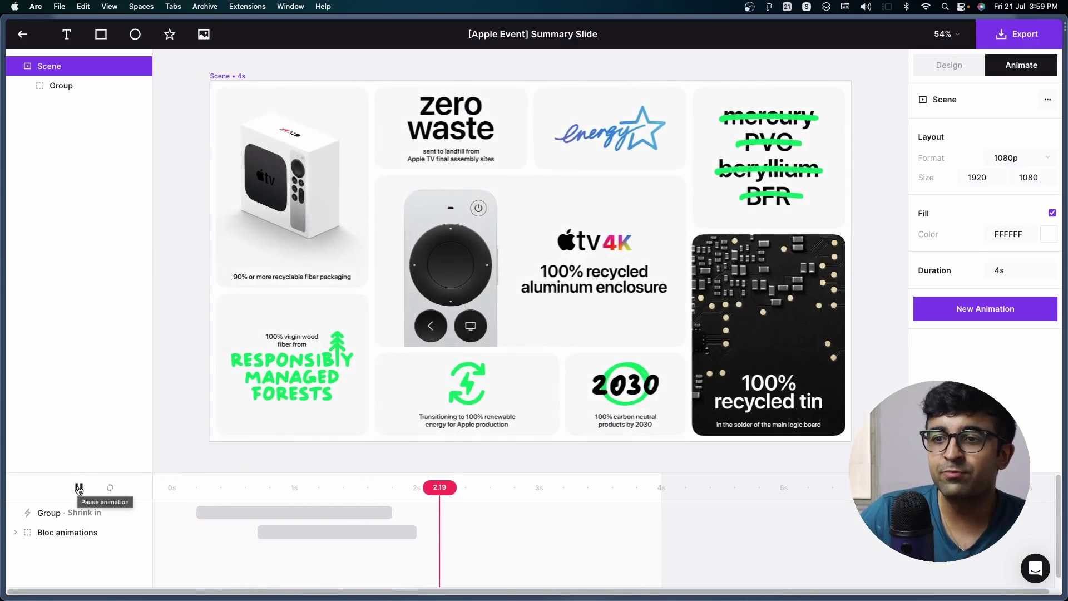
pyautogui.click(79, 487)
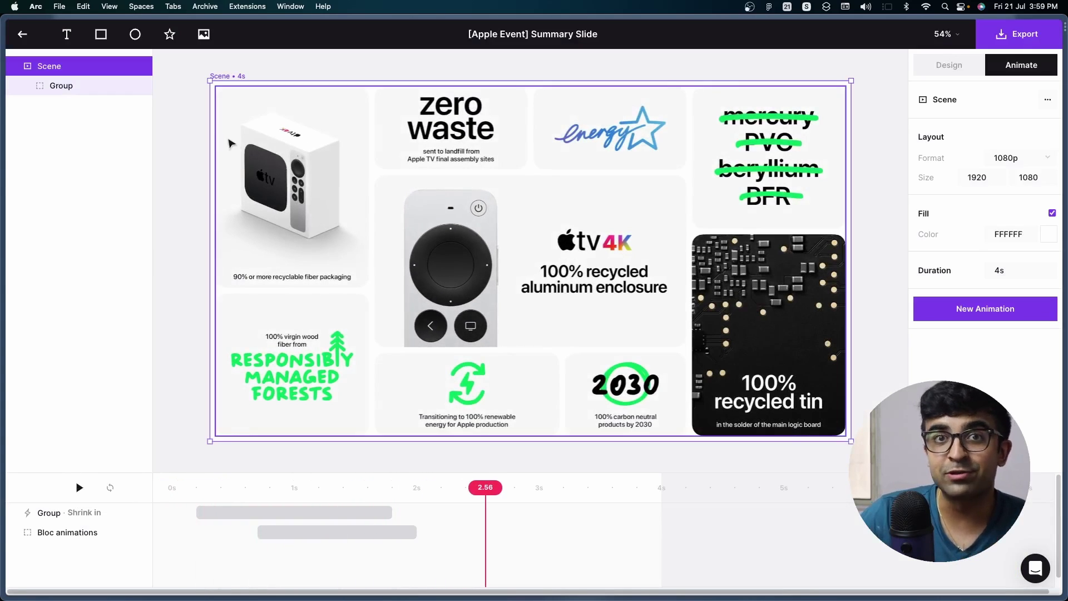
pyautogui.click(23, 34)
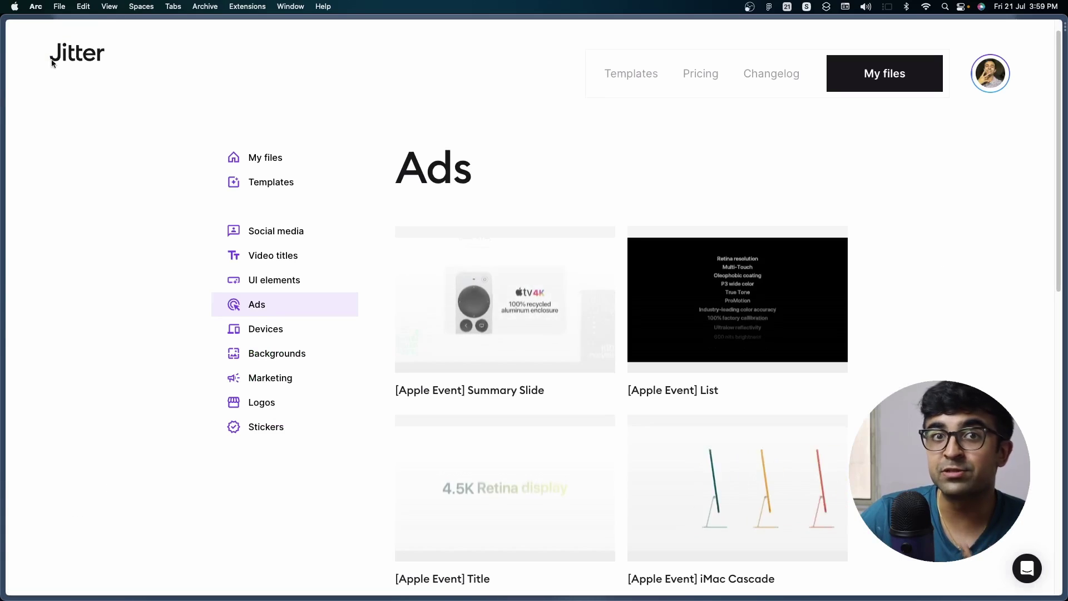
# Step: Browse the Devices, Marketing, Stickers and Backgrounds template categories
pyautogui.click(265, 329)
pyautogui.click(269, 398)
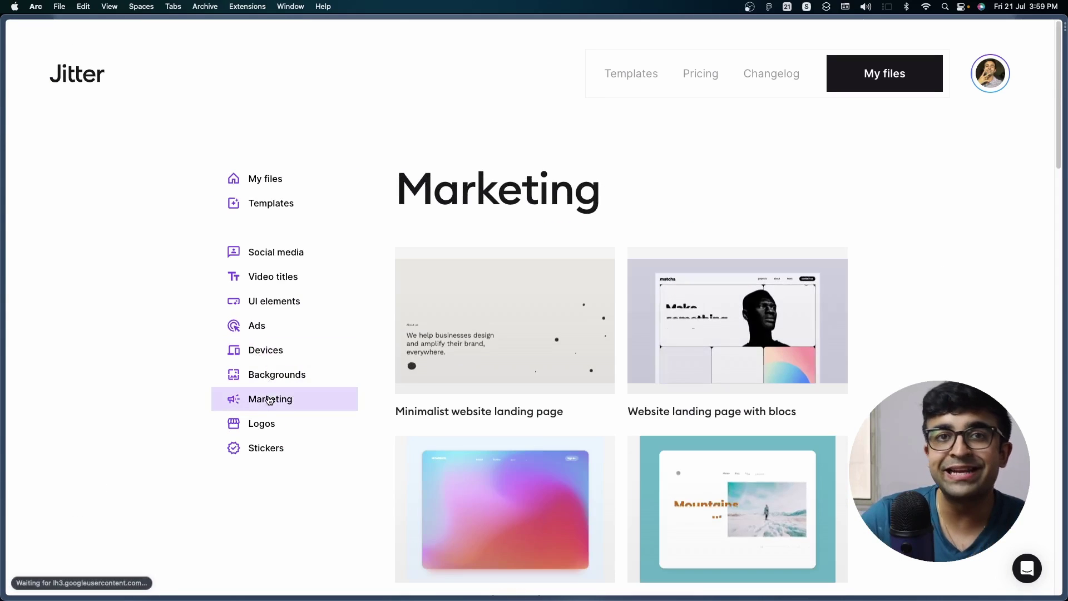
pyautogui.scroll(-3, 512, 421)
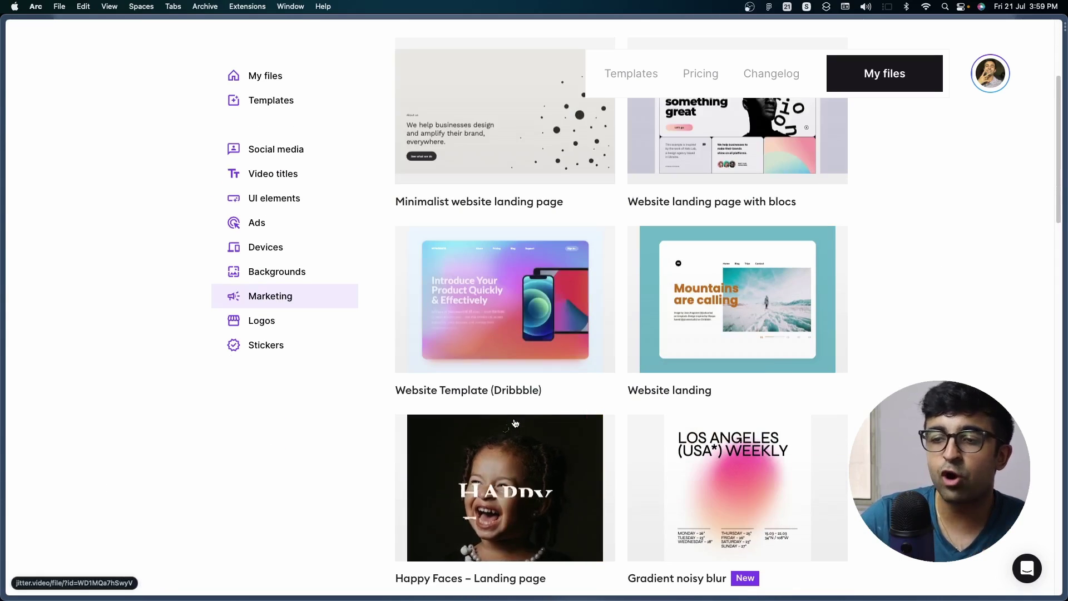
pyautogui.scroll(-5, 515, 424)
pyautogui.click(278, 345)
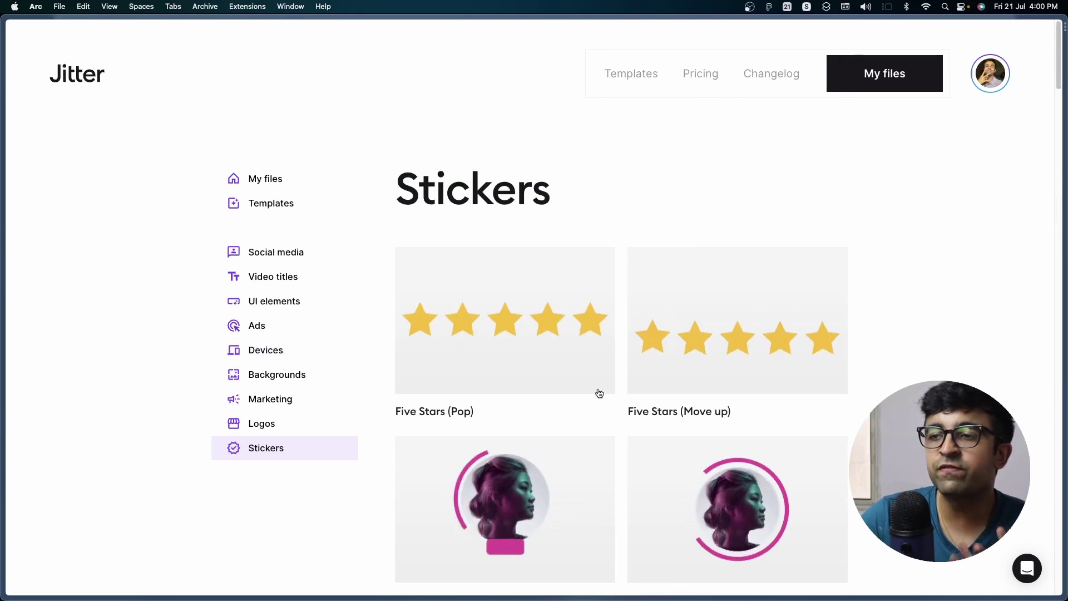
pyautogui.scroll(-10, 595, 398)
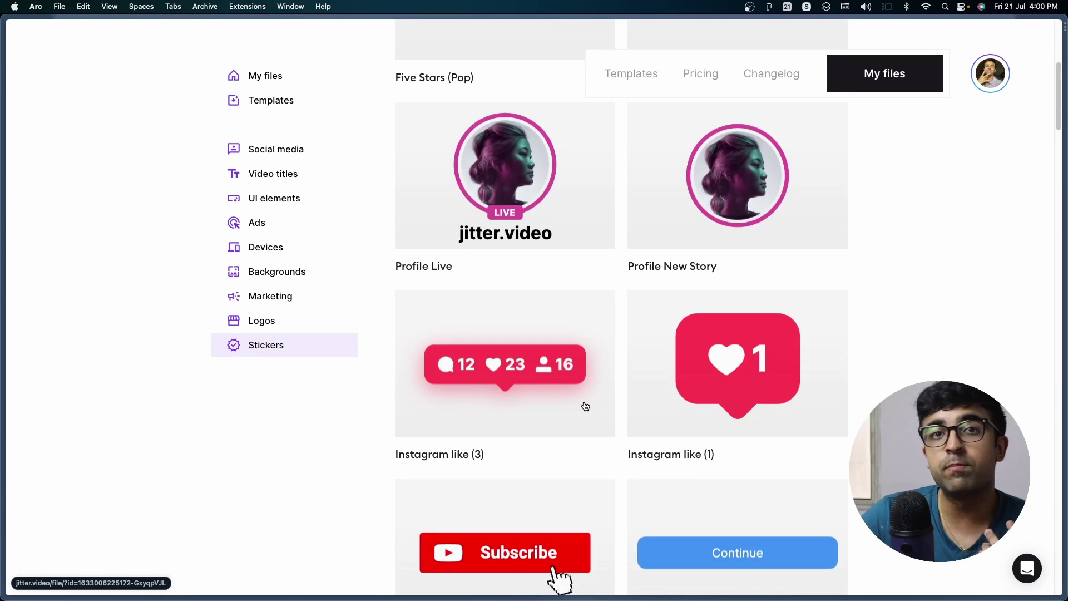
pyautogui.click(259, 279)
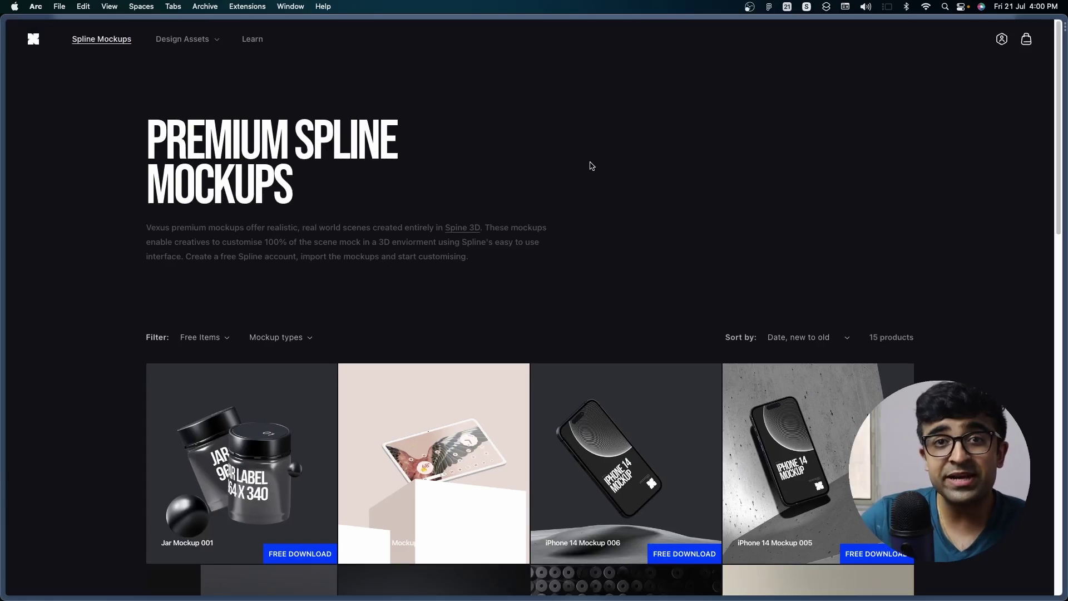
pyautogui.scroll(-8, 595, 223)
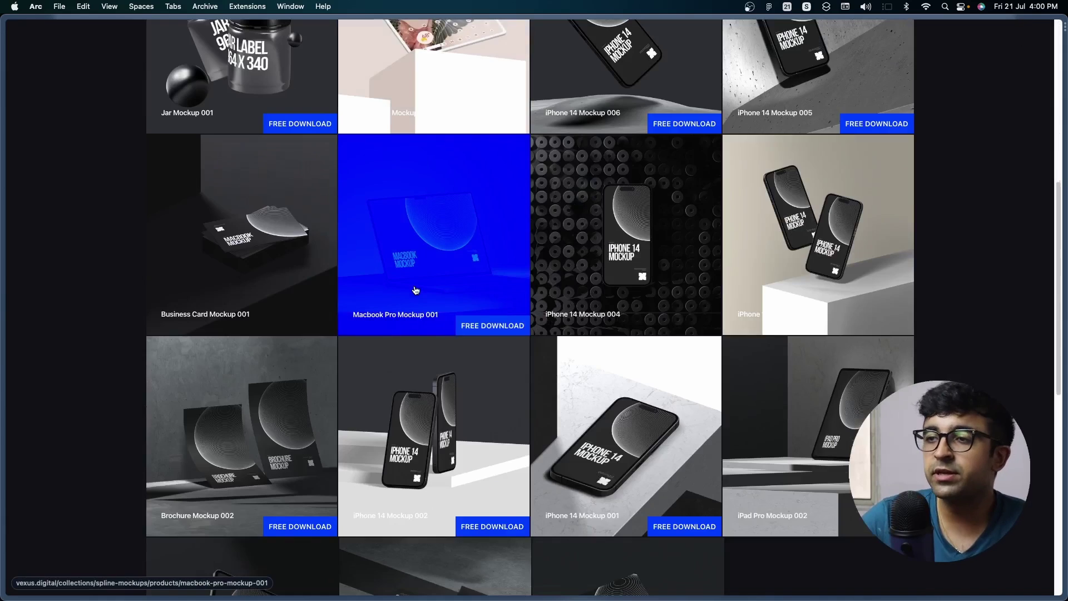
pyautogui.scroll(4, 600, 278)
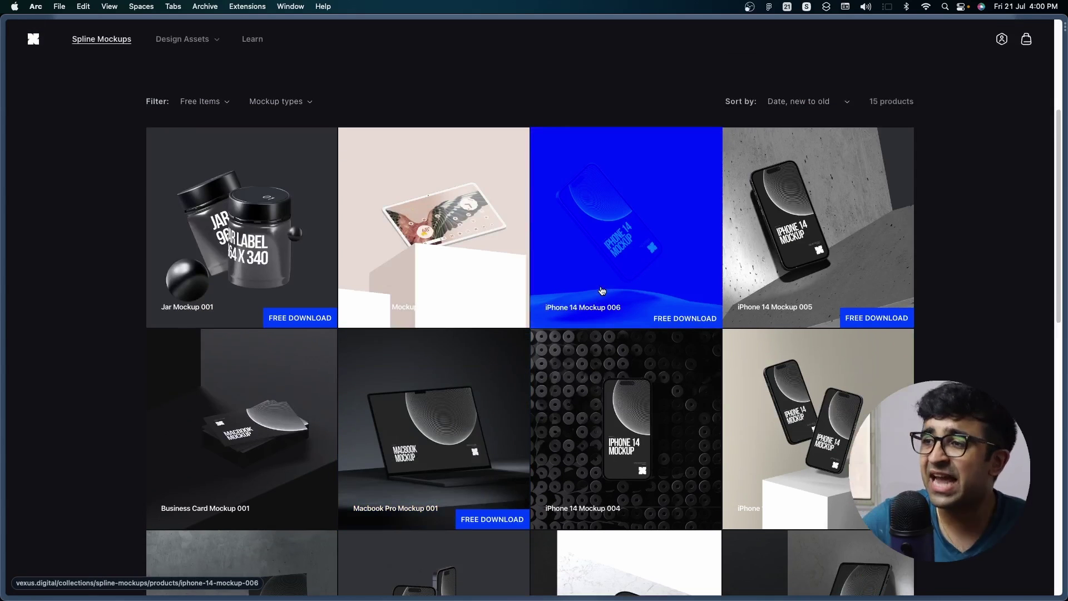
pyautogui.click(818, 219)
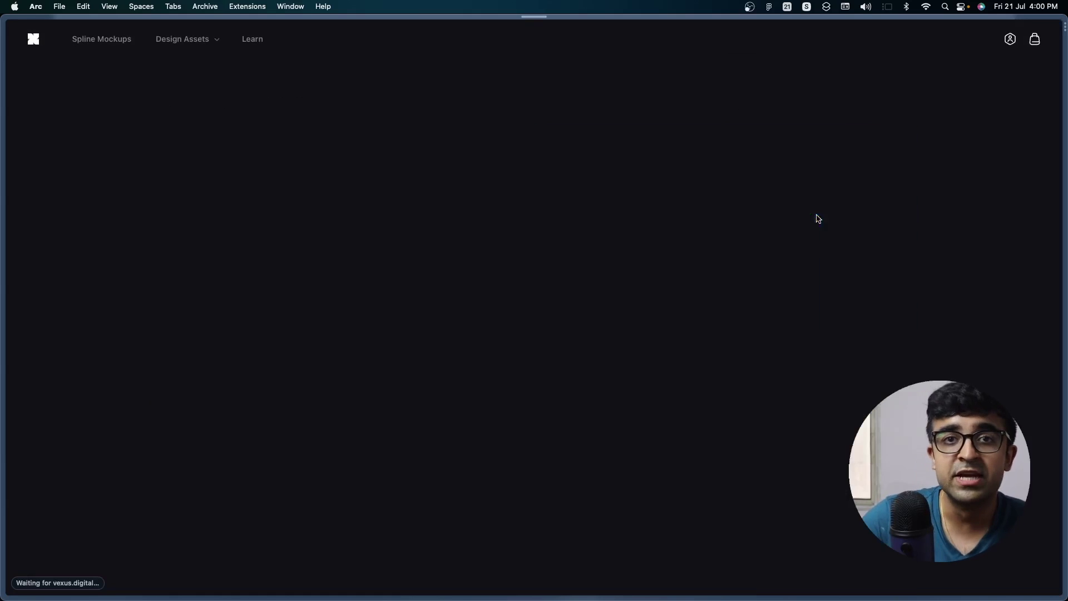
pyautogui.scroll(-1, 389, 361)
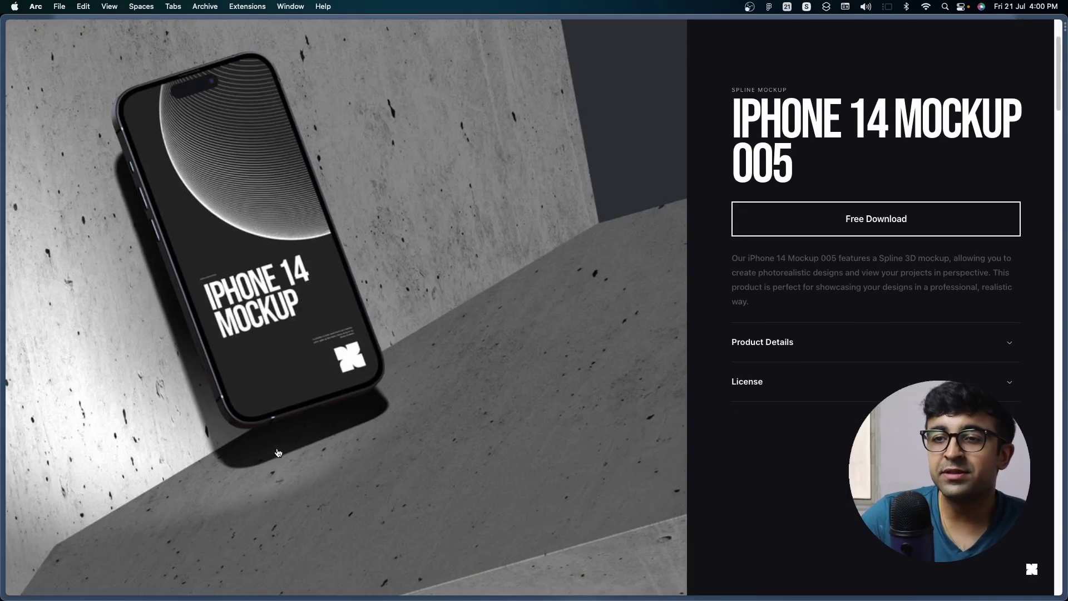
pyautogui.scroll(1, 278, 452)
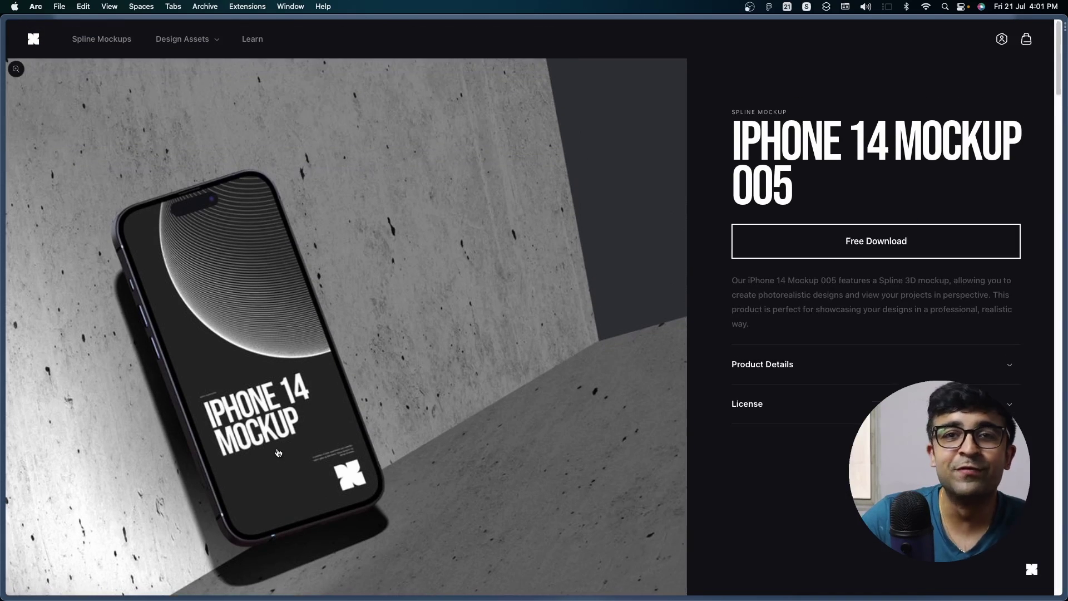
pyautogui.scroll(-1, 278, 452)
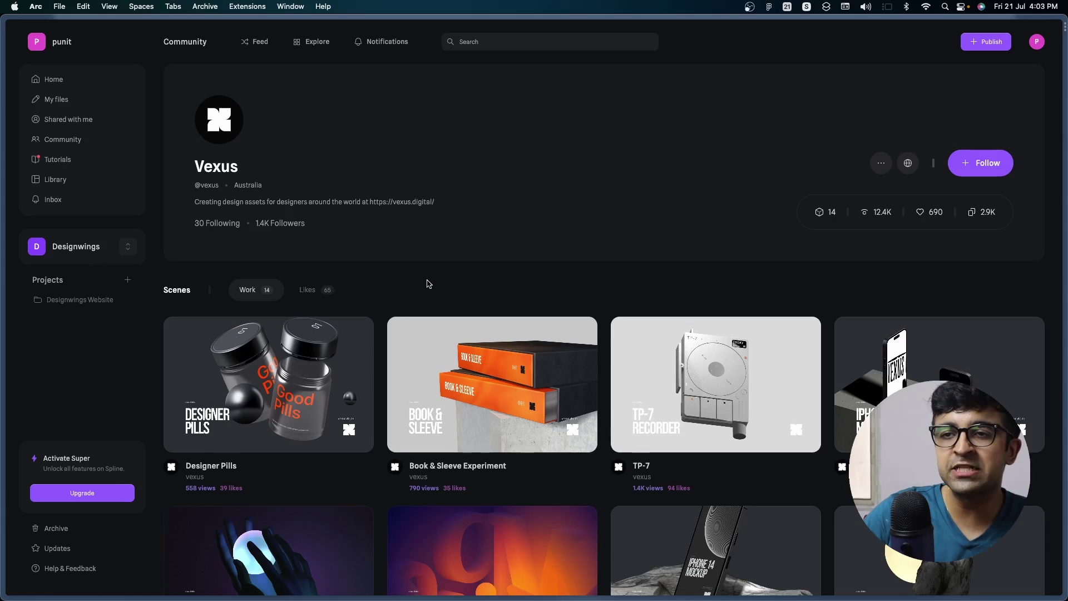
# Step: Open the iPhone Mockup scene on Vexus's Spline profile and remix it into an editable copy
pyautogui.scroll(-3, 428, 284)
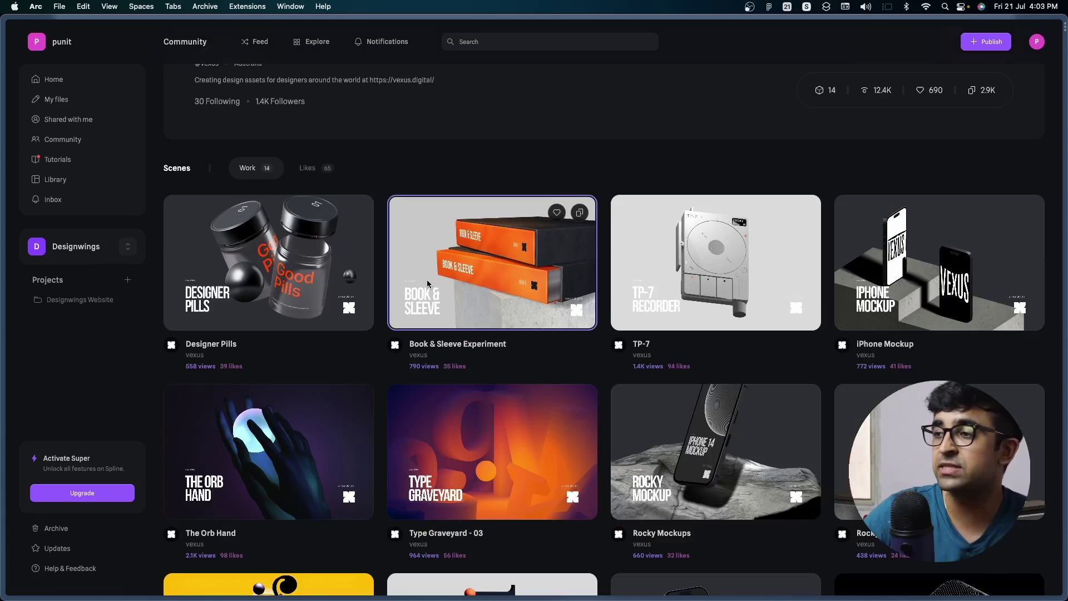
pyautogui.click(938, 278)
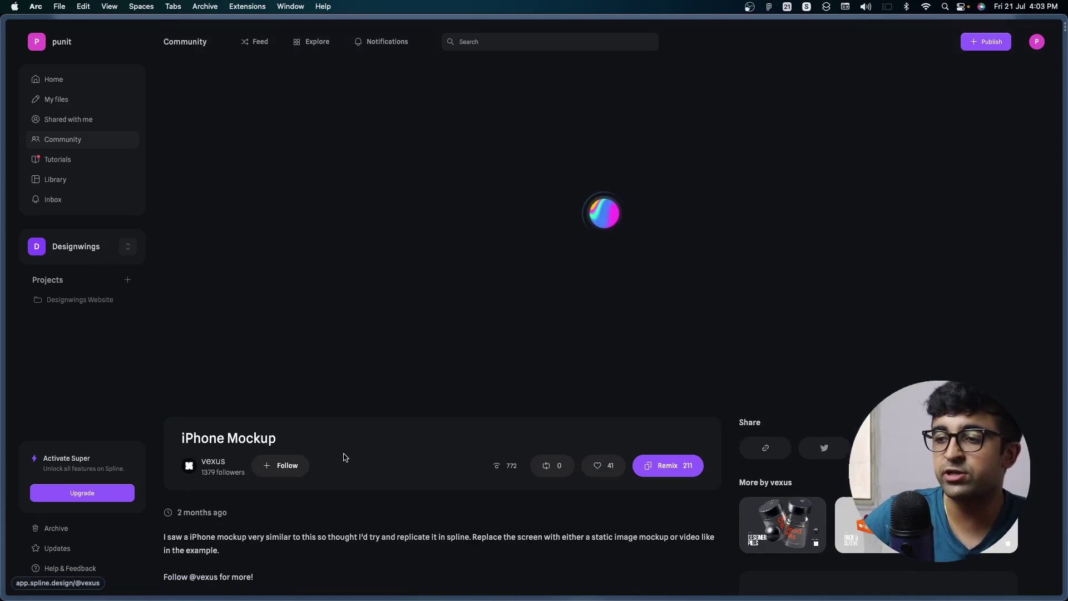
pyautogui.click(654, 471)
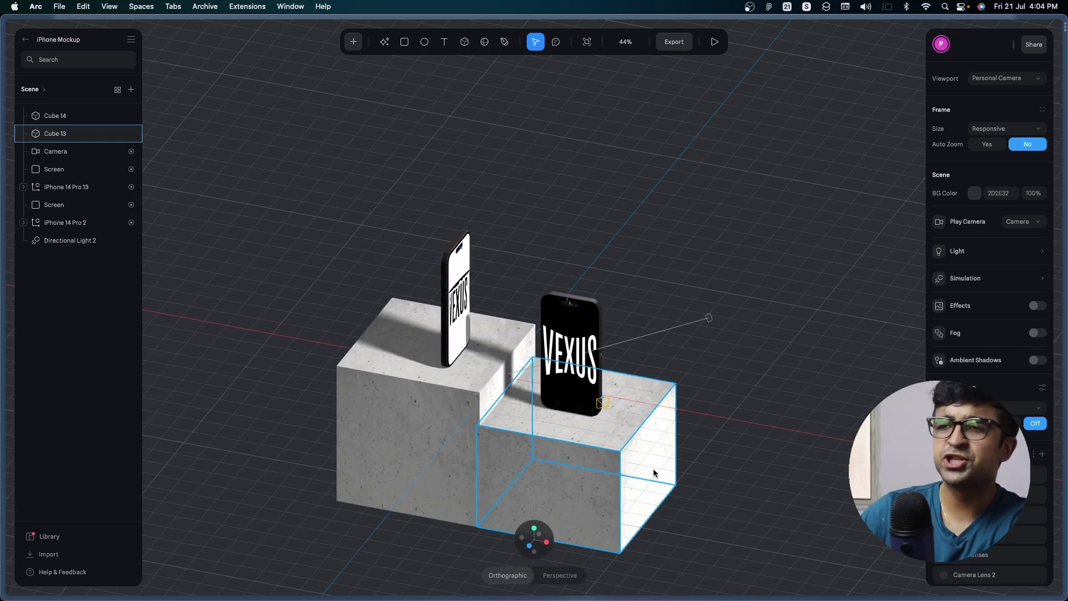
# Step: Select Cube 2 and add an event with its trigger set to Look At
pyautogui.click(573, 338)
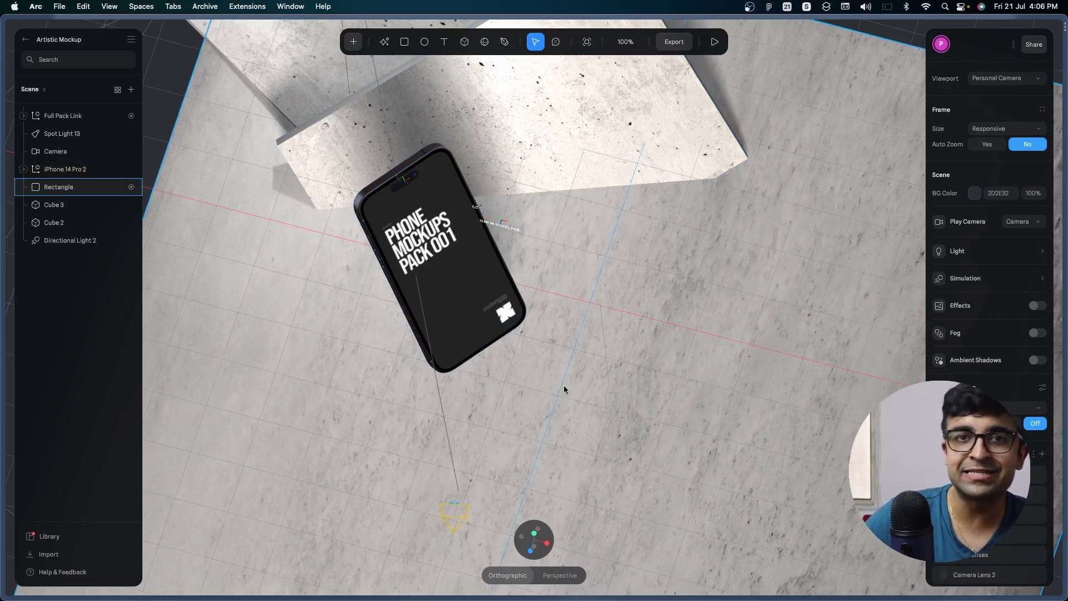
pyautogui.click(425, 149)
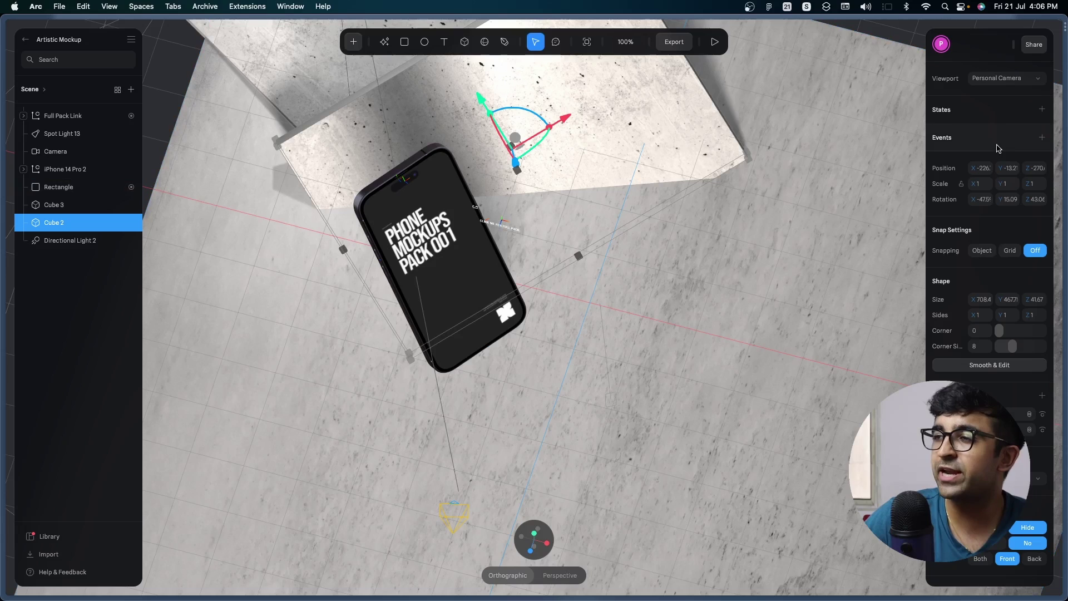
pyautogui.click(1041, 138)
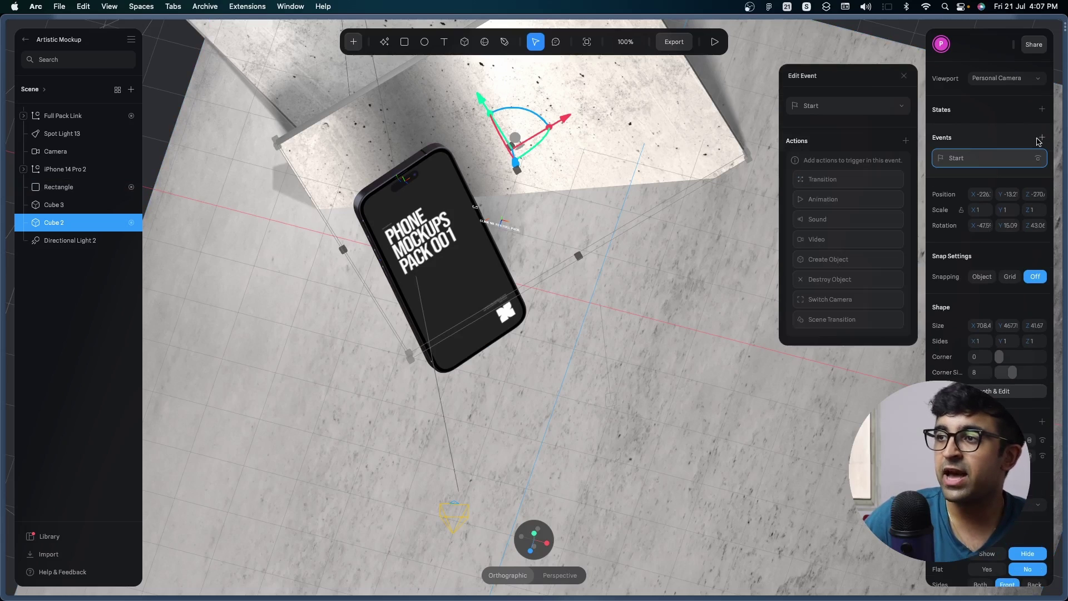
pyautogui.click(872, 110)
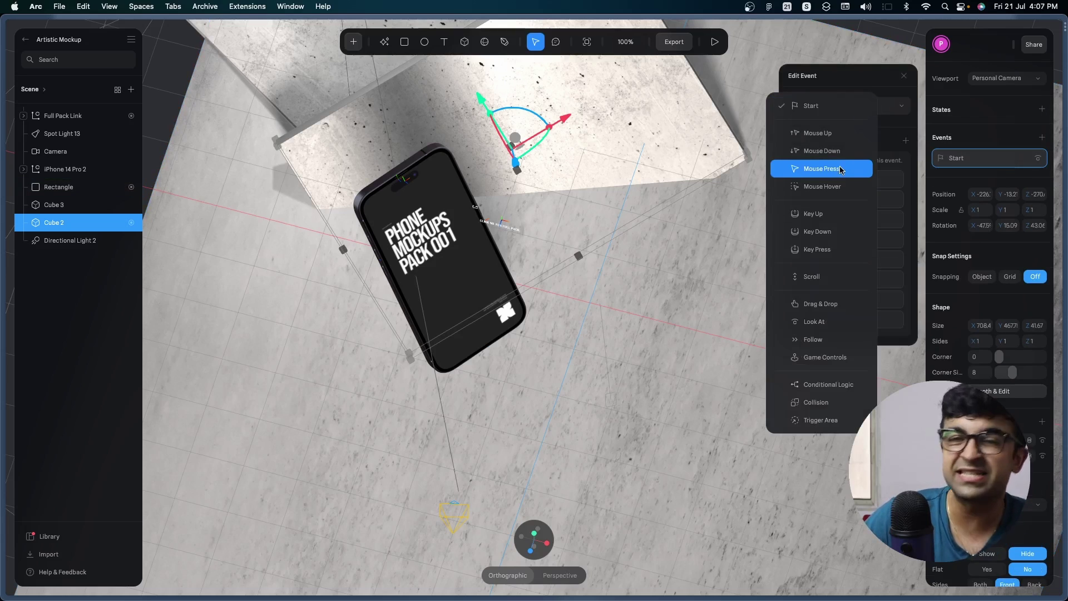
pyautogui.click(830, 321)
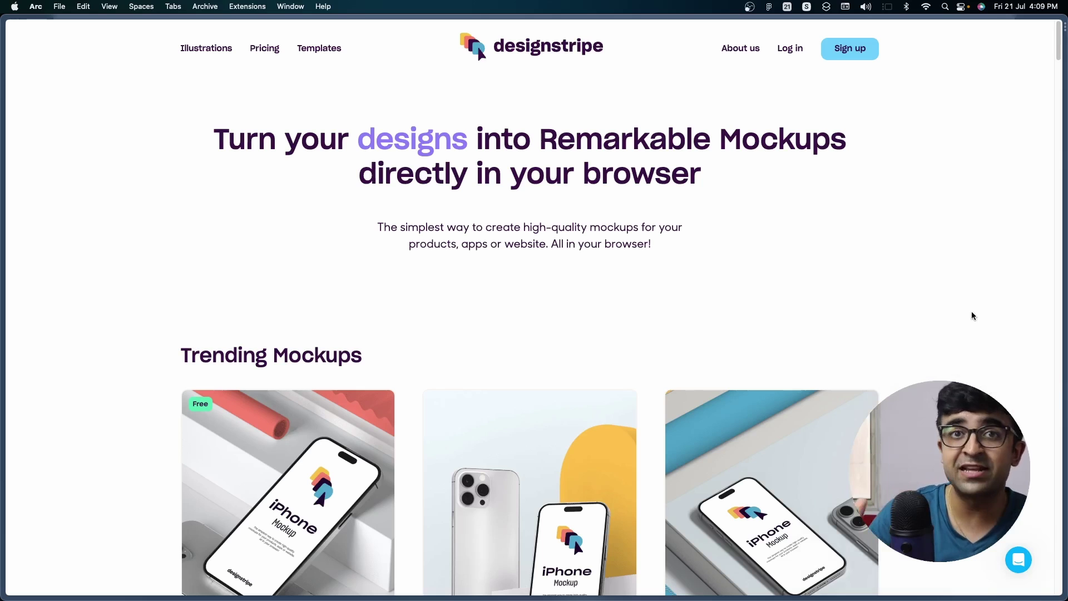
# Step: Open the 'iPhone 14 on Busy Isometric Desk' mockup from Trending Mockups
pyautogui.scroll(-3, 972, 315)
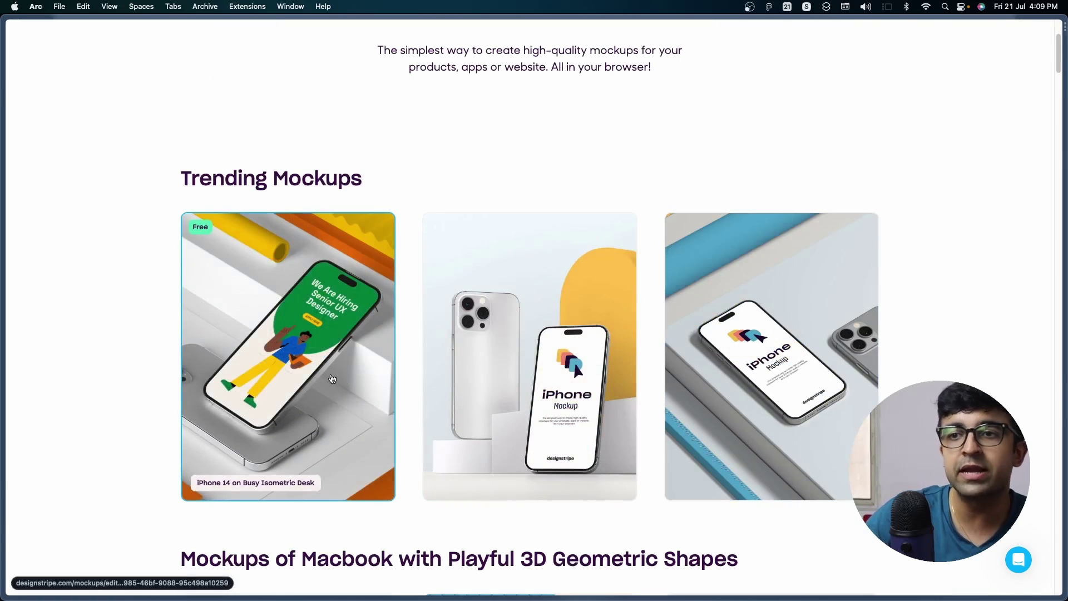
pyautogui.click(331, 378)
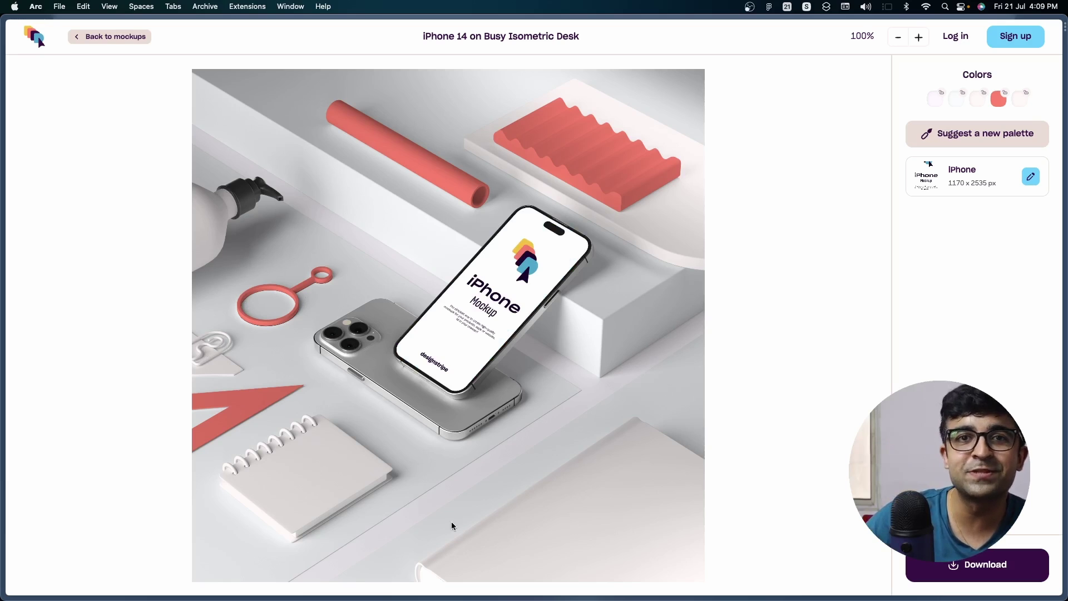
pyautogui.click(463, 362)
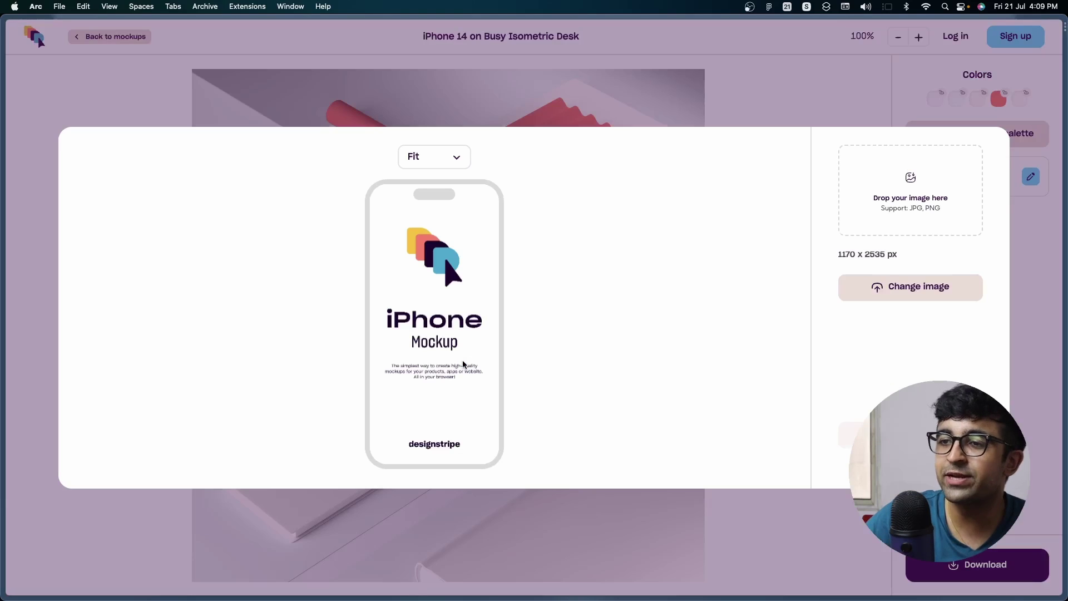
pyautogui.click(436, 163)
pyautogui.click(579, 184)
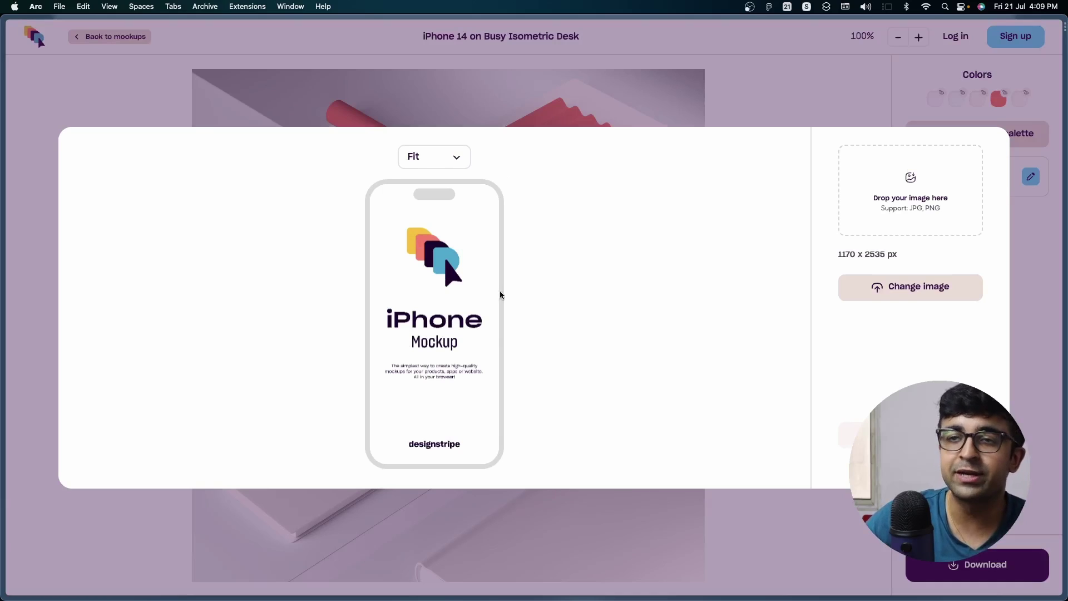
pyautogui.click(705, 241)
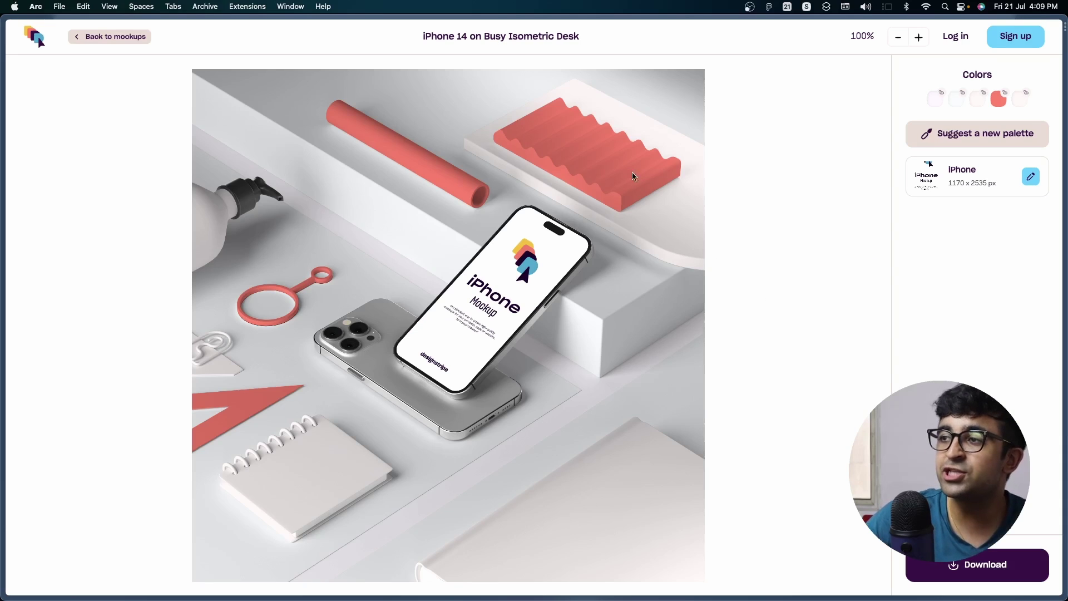
# Step: Change the third palette colour to recolour the desk props, then open the PNG Large 2400 x 2400px export
pyautogui.click(980, 100)
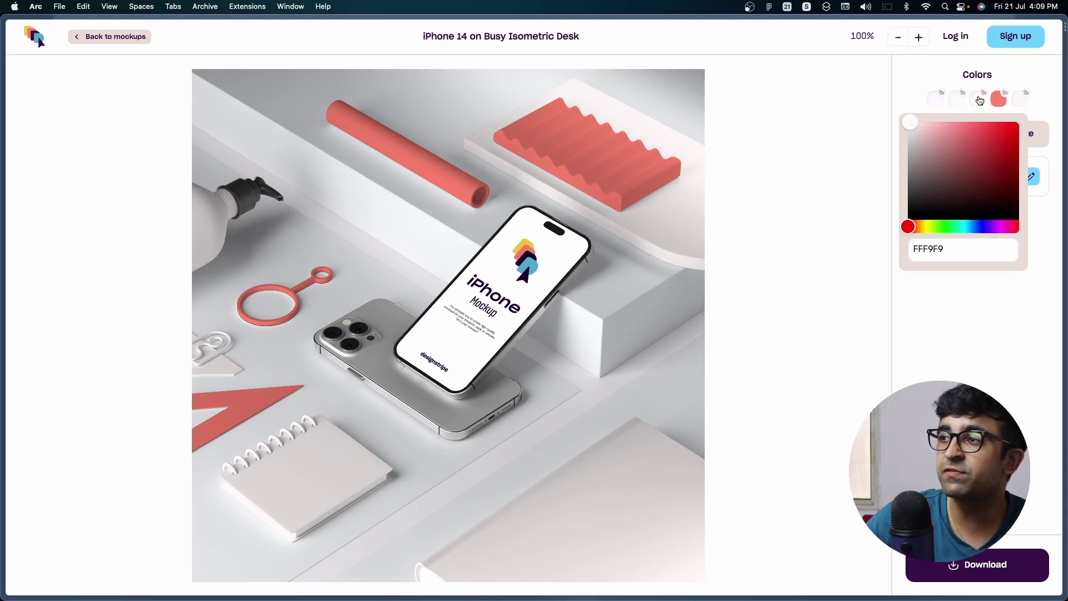
pyautogui.click(958, 135)
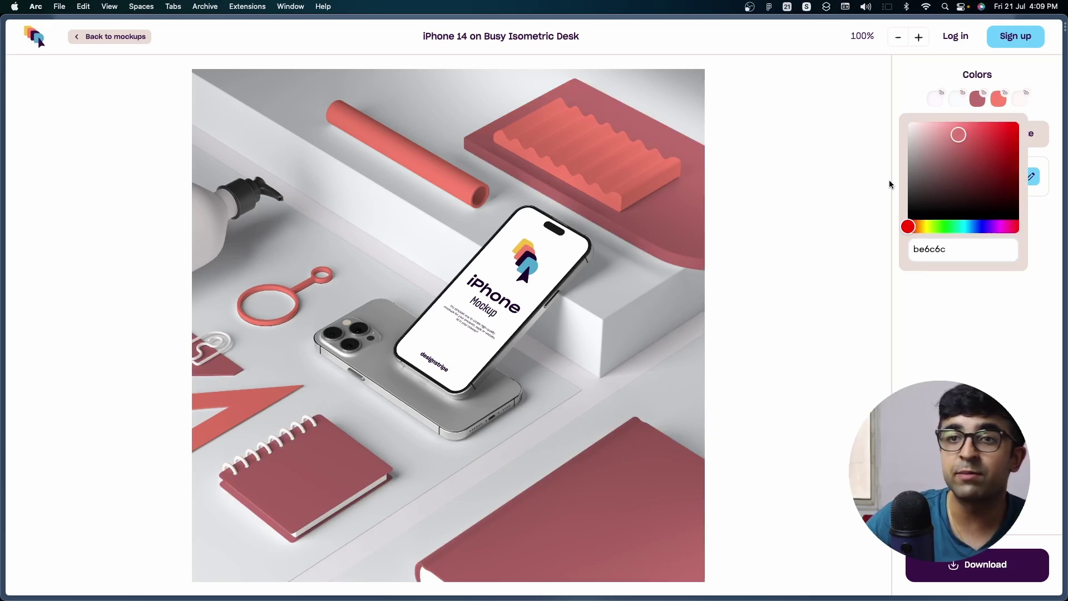
pyautogui.moveTo(889, 179); pyautogui.dragTo(889, 179)
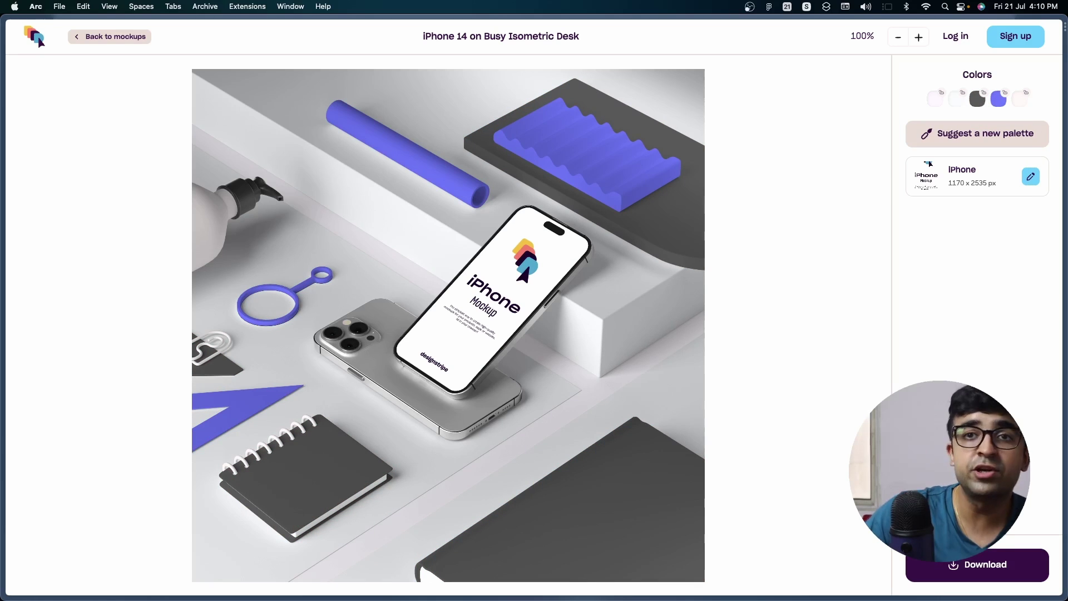
pyautogui.click(962, 575)
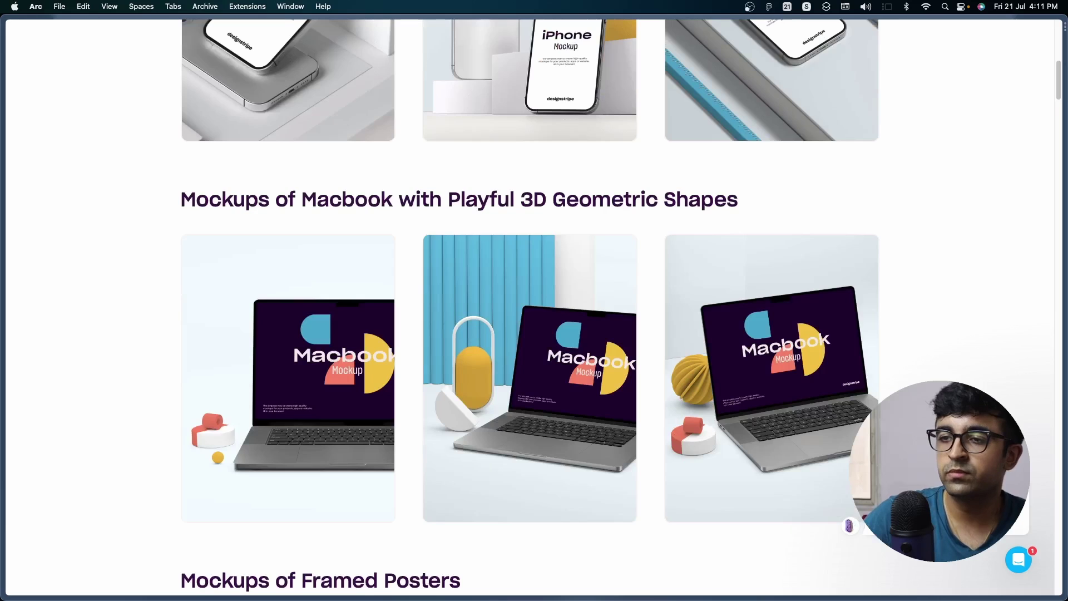
# Step: Scroll through Designstripe's outdoor billboard mockups
pyautogui.scroll(-8, 480, 243)
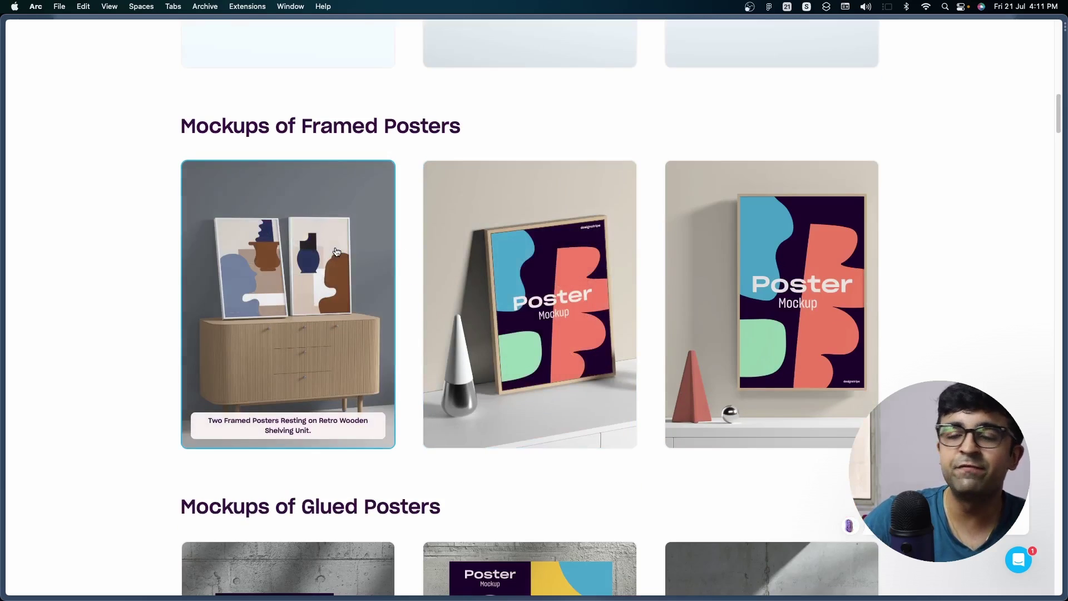
pyautogui.scroll(6, 278, 311)
pyautogui.scroll(-5, 267, 333)
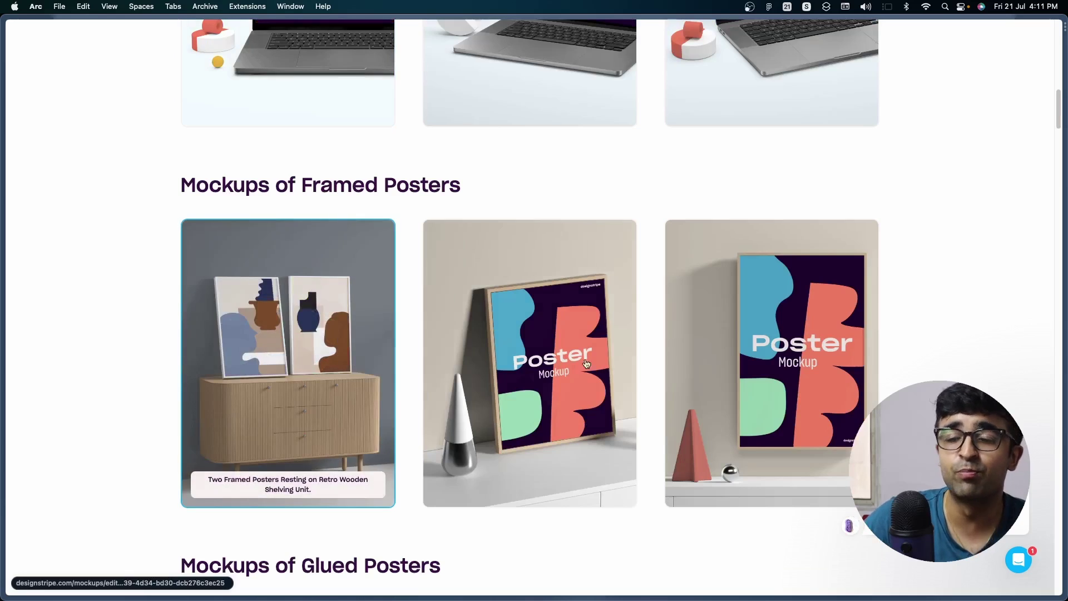
pyautogui.scroll(-3, 603, 366)
pyautogui.scroll(-5, 342, 286)
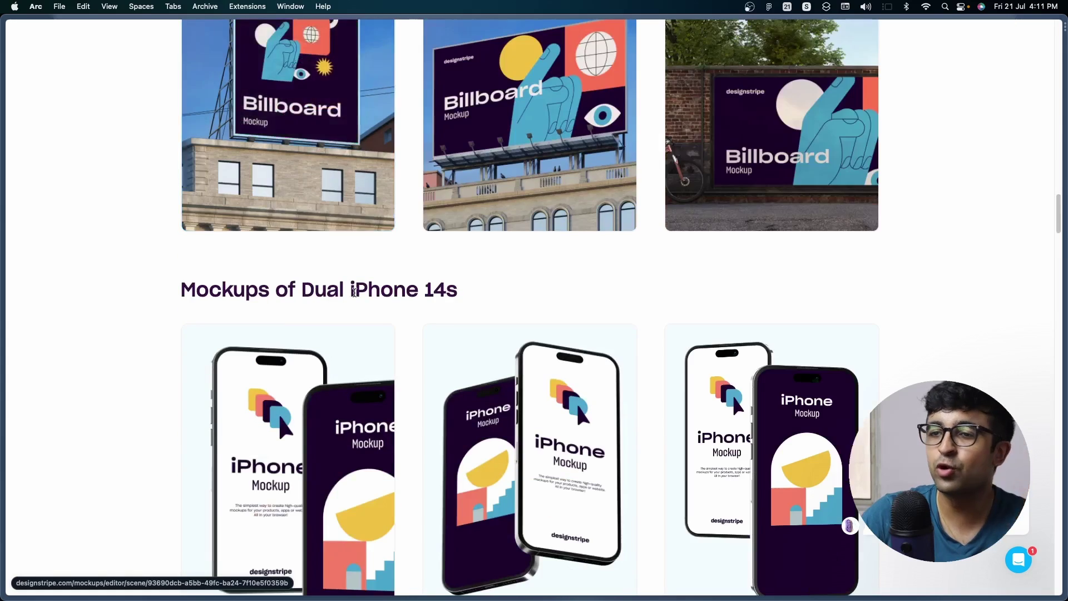
pyautogui.scroll(4, 350, 292)
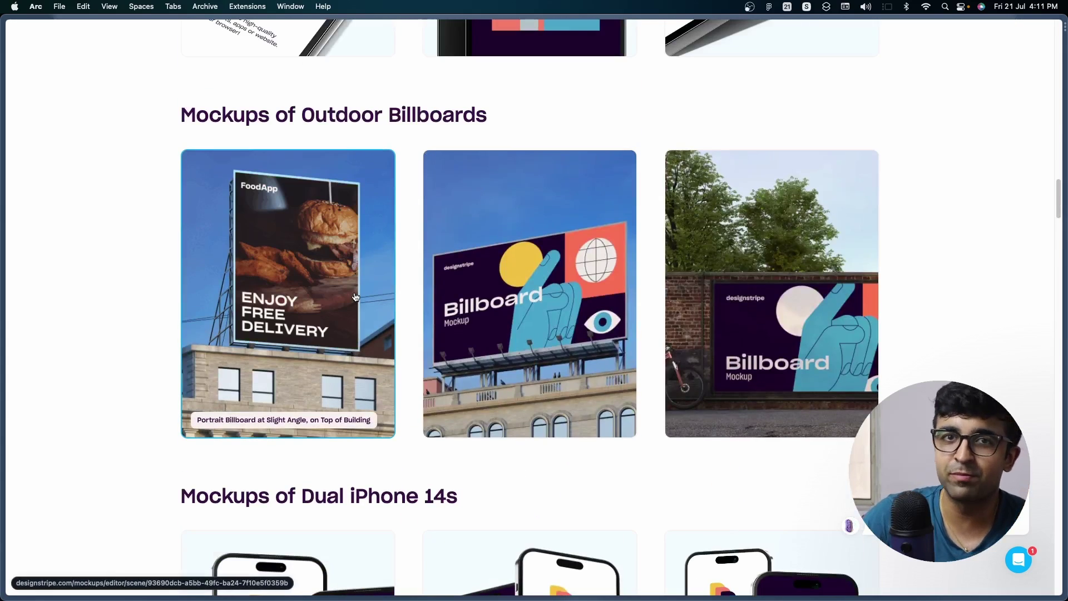
pyautogui.scroll(-6, 355, 297)
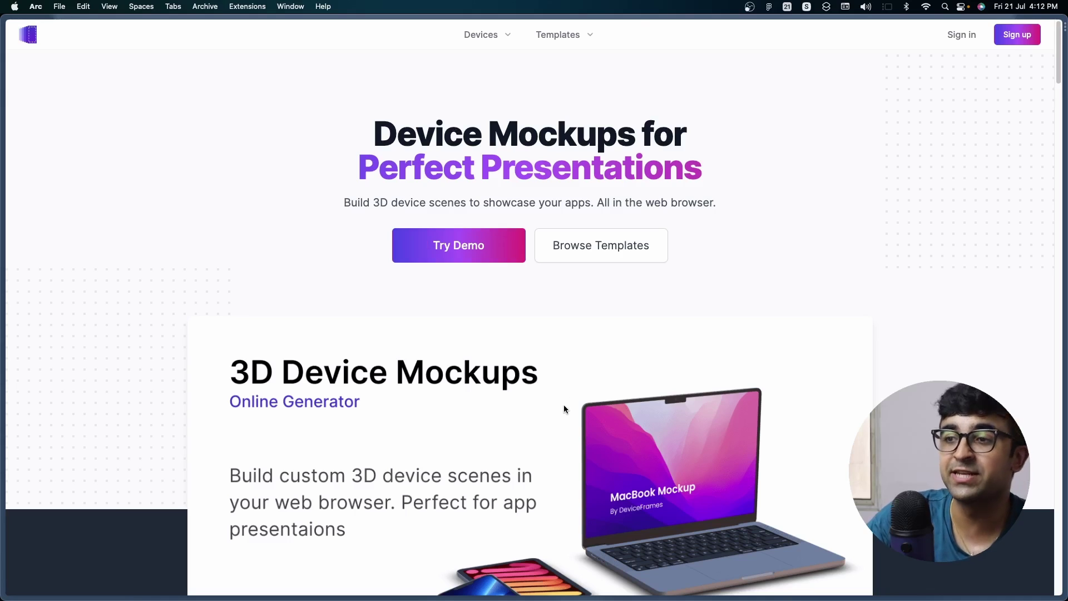
# Step: Open DeviceFrames' Devices menu to list device mockup generators such as iPhone 13 and Pixel 6
pyautogui.click(498, 36)
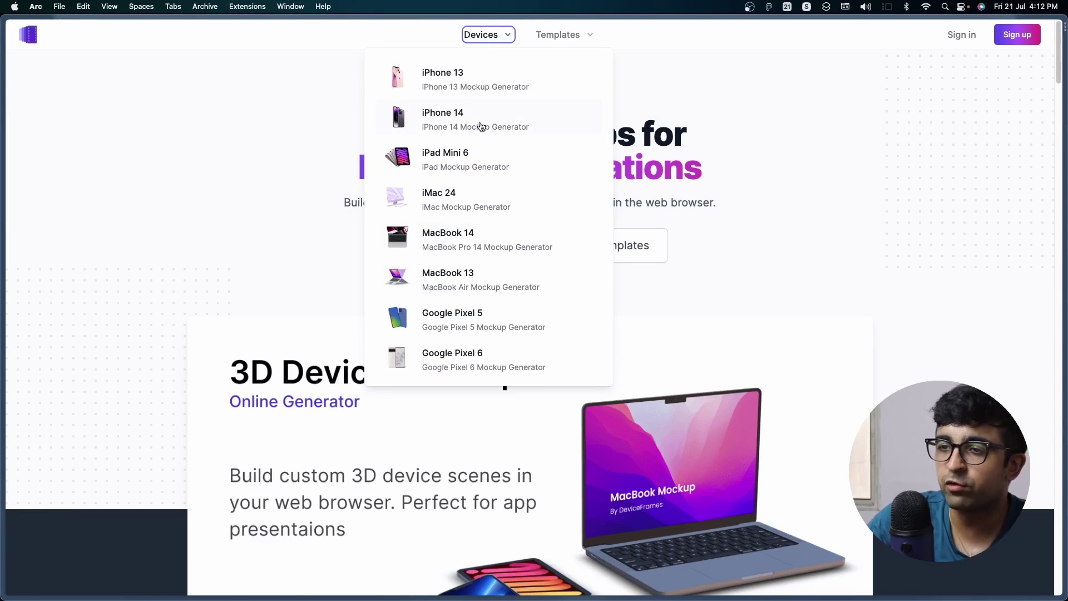
# Step: Launch the iPhone 13 generator, toggle environment lighting off and on, and enable directional lighting
pyautogui.click(455, 353)
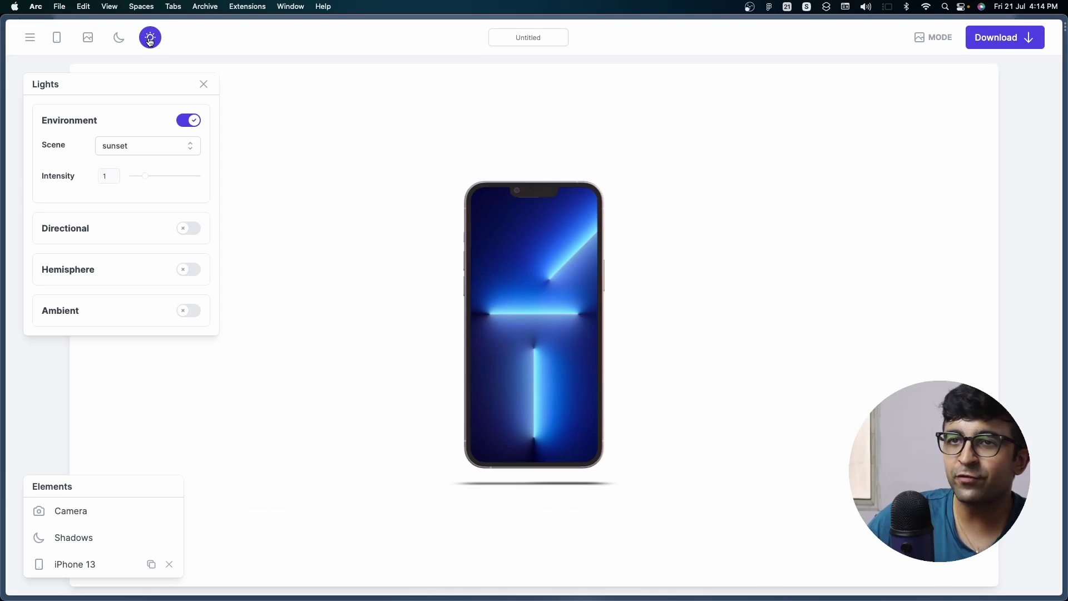
pyautogui.click(194, 121)
pyautogui.click(194, 122)
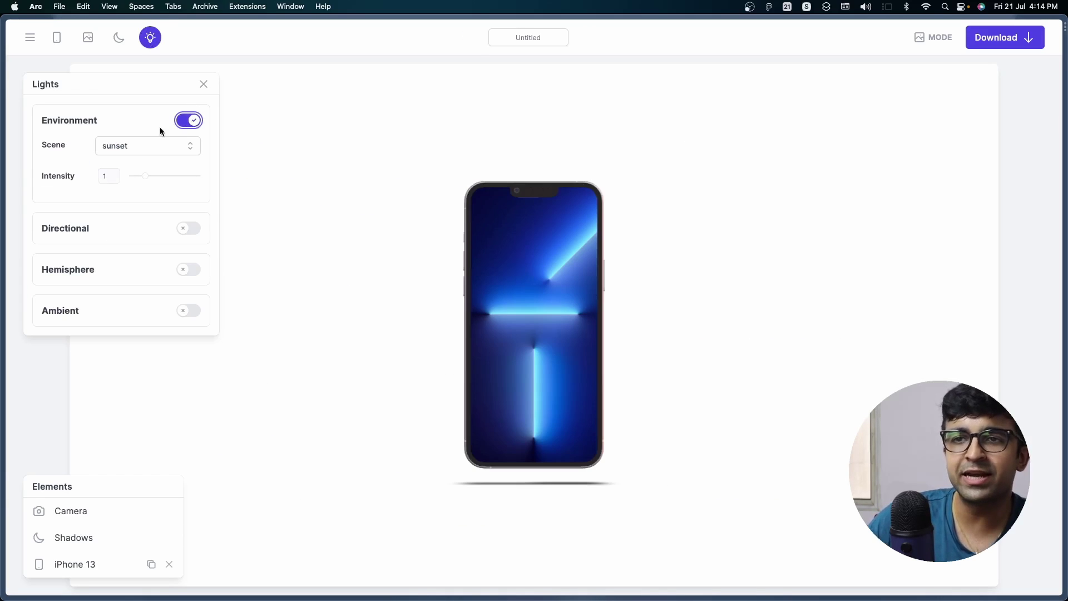
pyautogui.click(188, 228)
# Step: Give the canvas a purple linear gradient background
pyautogui.click(88, 37)
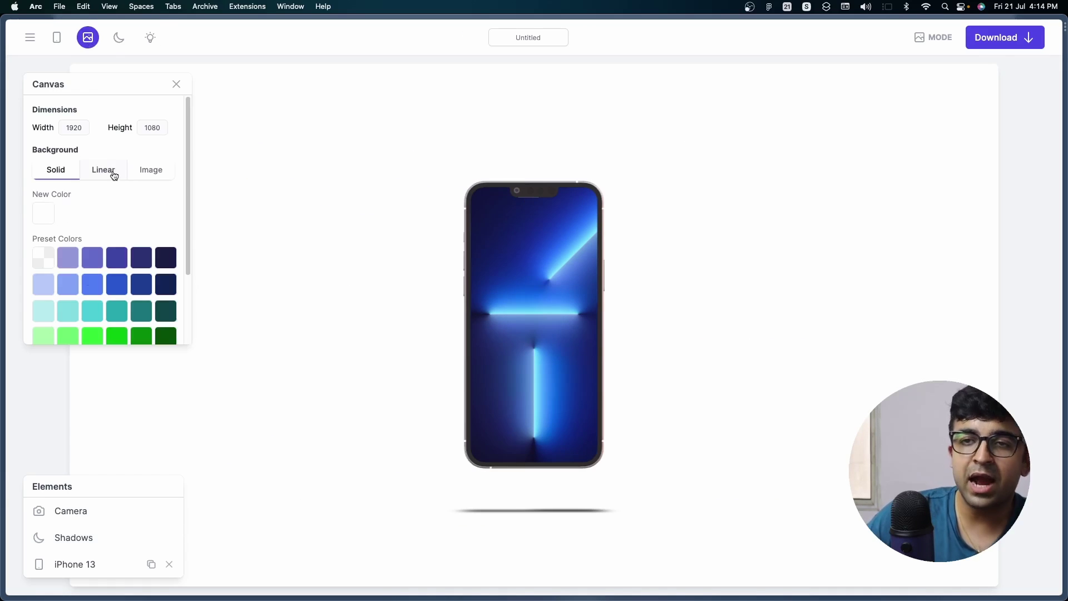
pyautogui.click(92, 266)
pyautogui.click(104, 175)
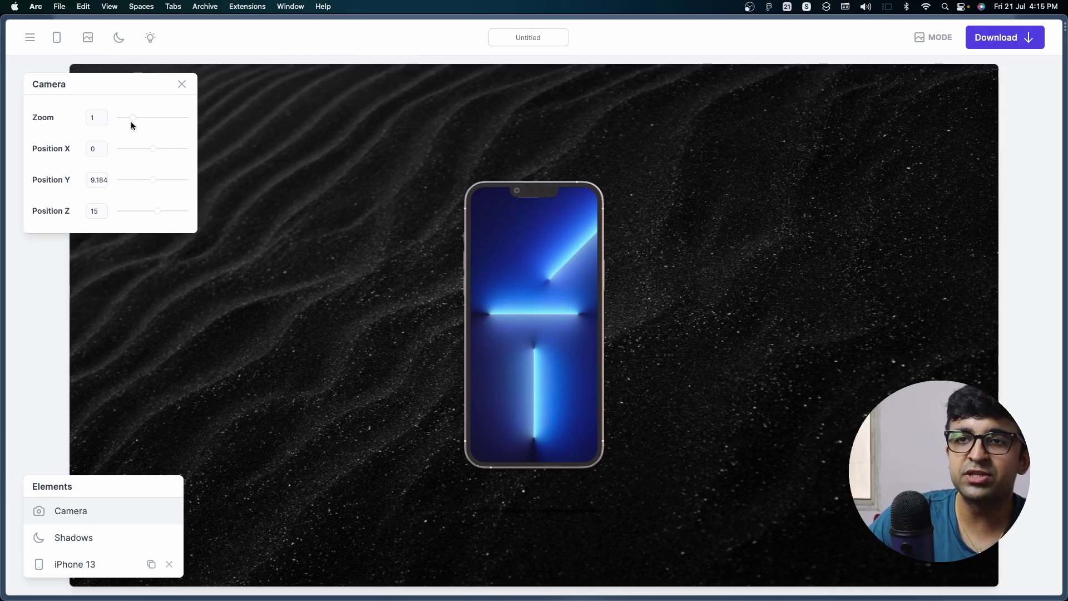
# Step: Zoom the camera out and add a MacBook Pro M1 14 to the scene
pyautogui.moveTo(132, 118); pyautogui.dragTo(145, 178)
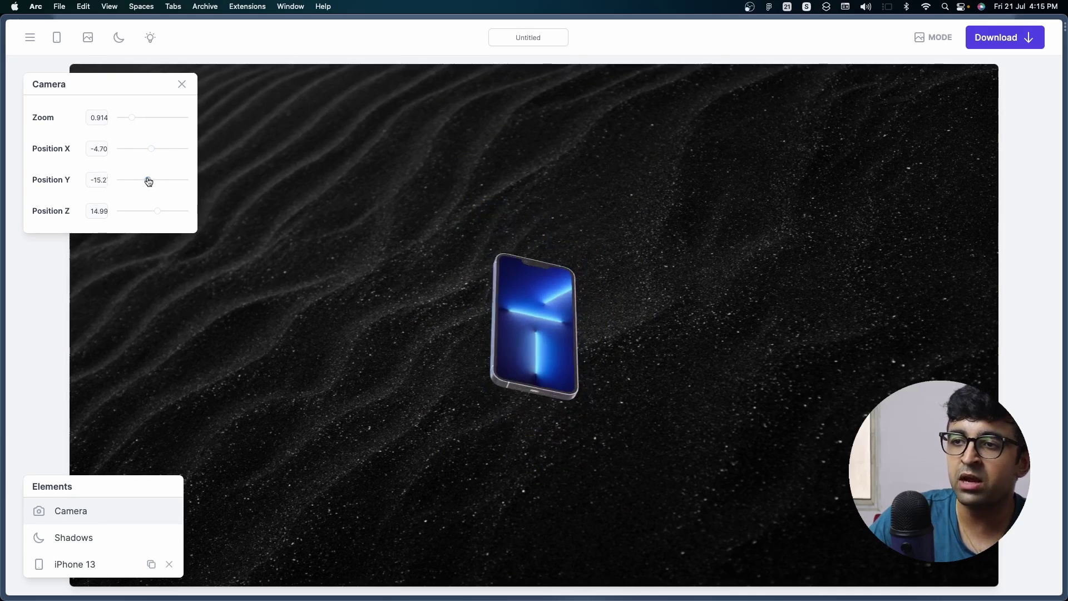
pyautogui.click(57, 37)
pyautogui.click(281, 303)
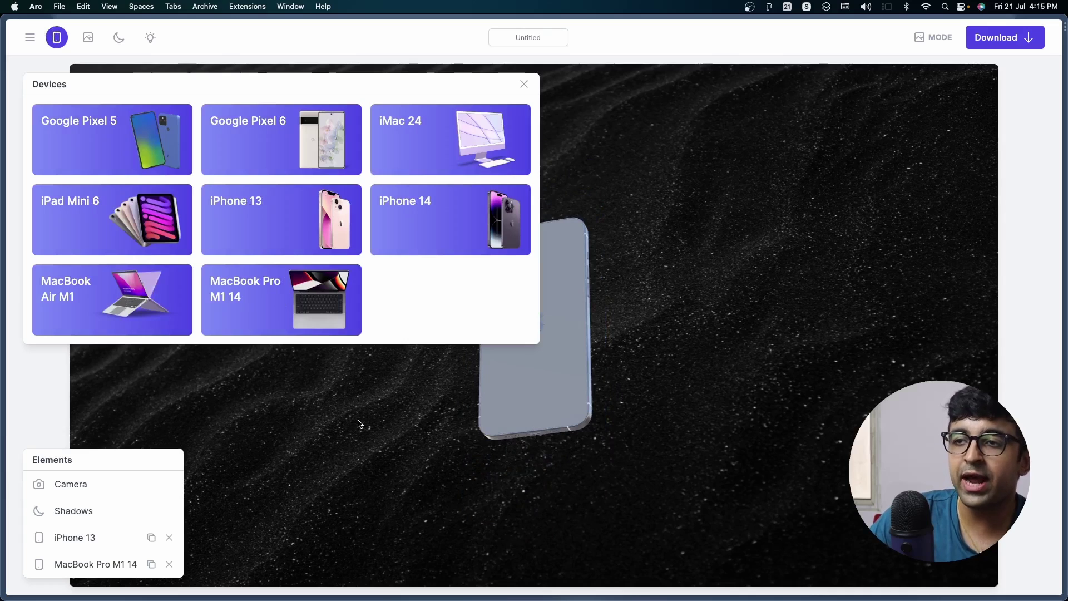
pyautogui.click(57, 38)
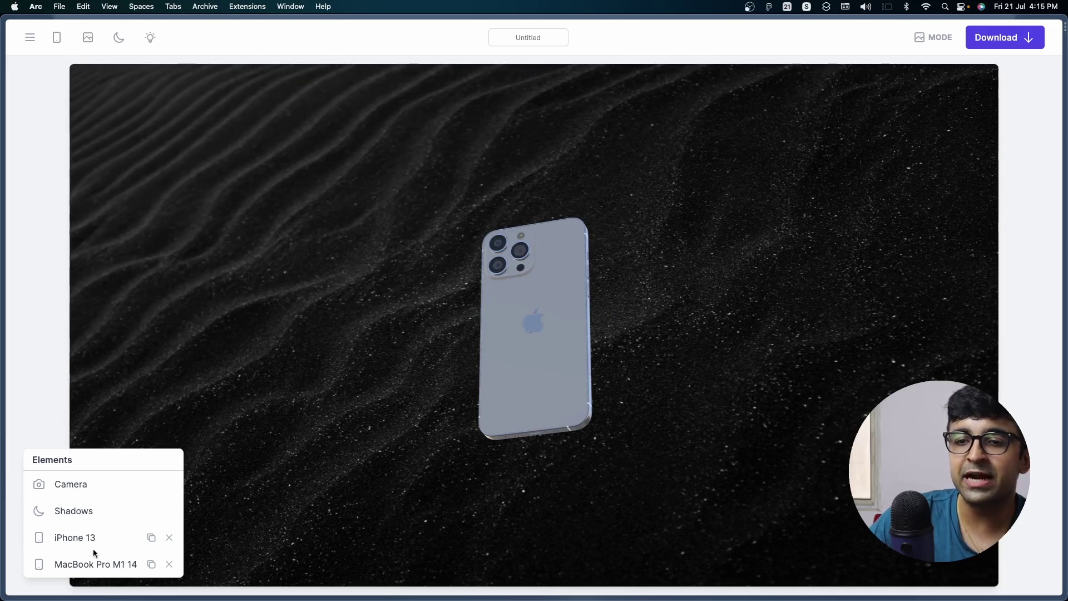
# Step: Adjust the iPhone 13's settings, then drag the MacBook left beside the iPhone
pyautogui.click(75, 538)
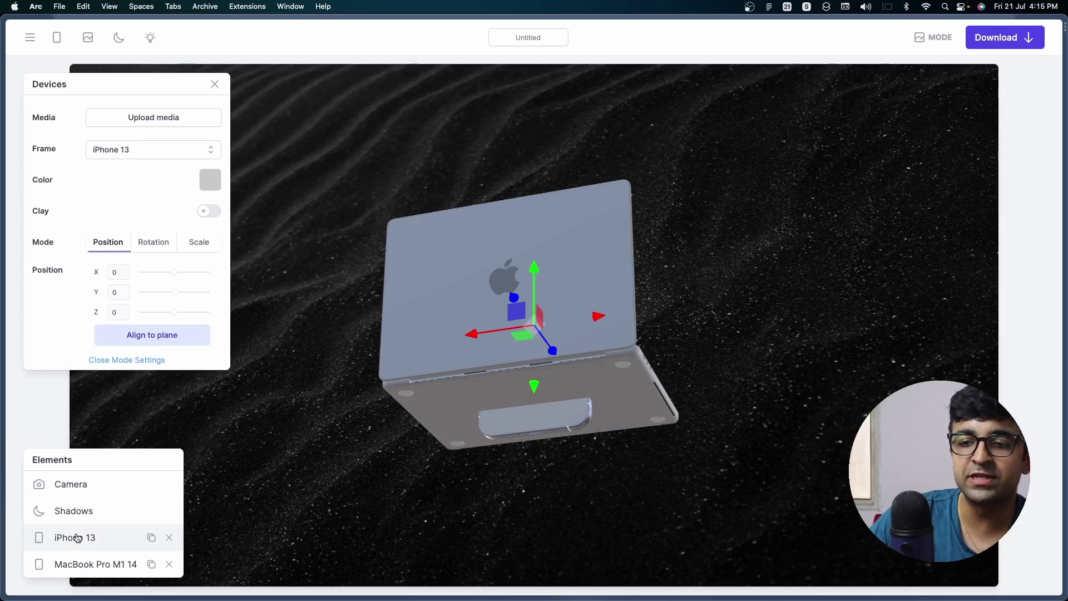
pyautogui.moveTo(77, 538); pyautogui.dragTo(75, 508)
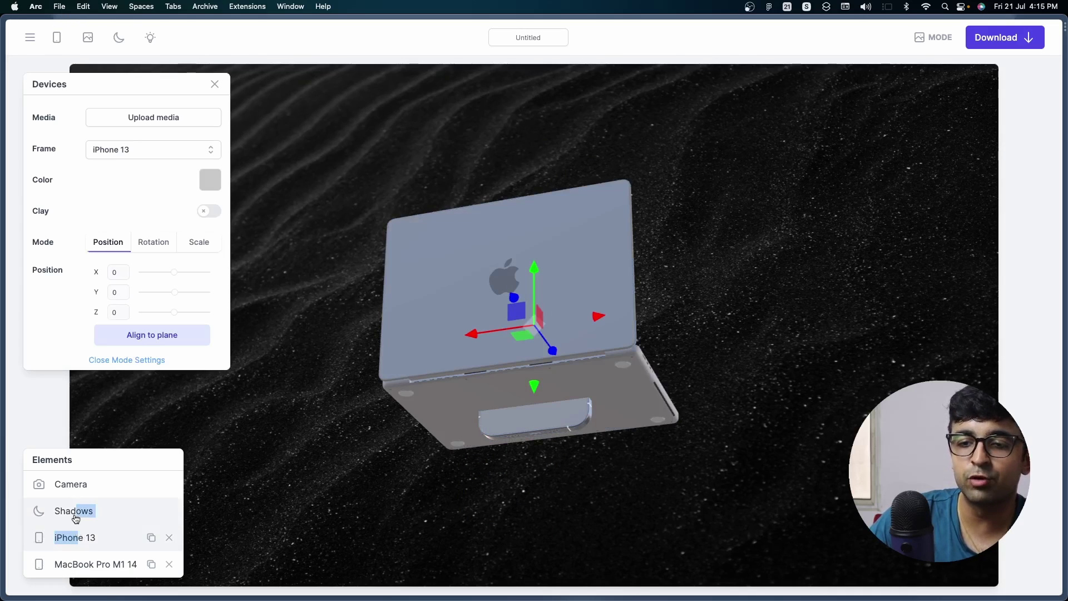
pyautogui.click(215, 84)
pyautogui.click(496, 325)
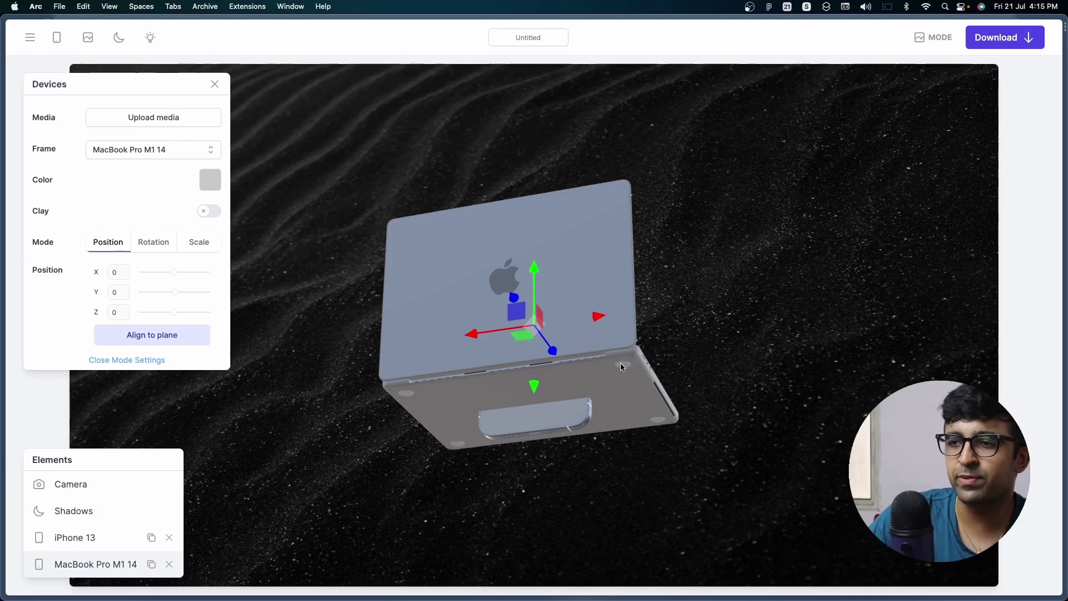
pyautogui.moveTo(598, 317); pyautogui.dragTo(386, 357)
# Step: Set the editor mode to Animation and scrub the timeline to preview the start
pyautogui.click(933, 37)
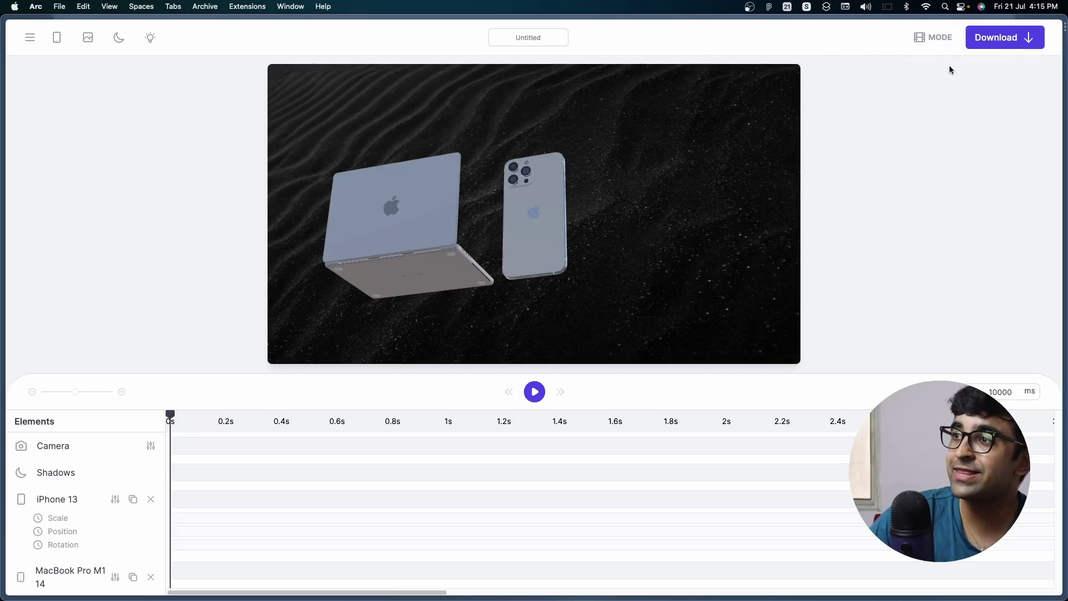
pyautogui.click(939, 44)
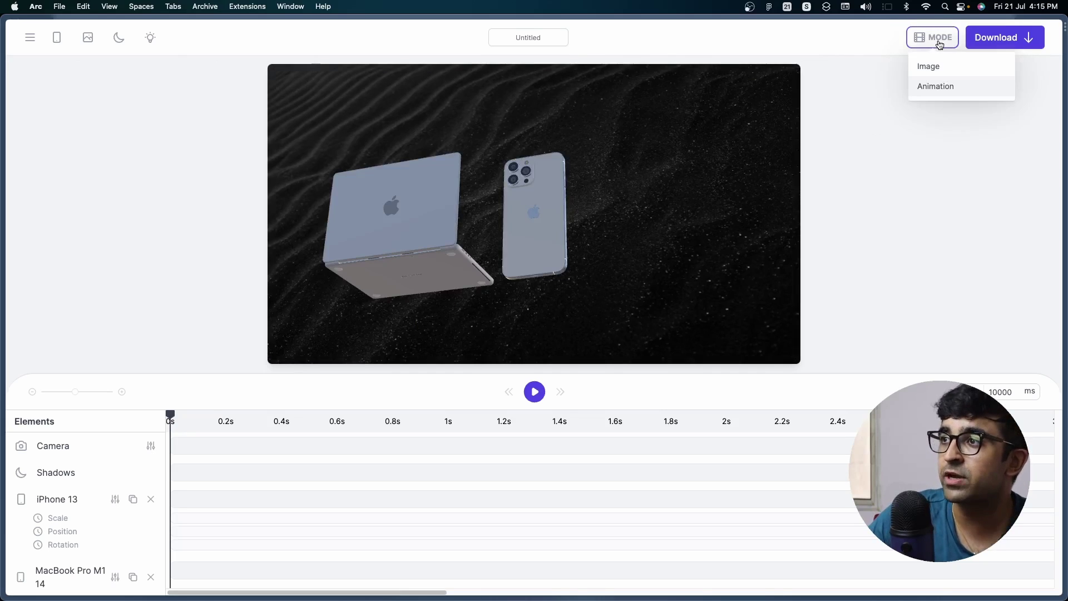
pyautogui.click(940, 90)
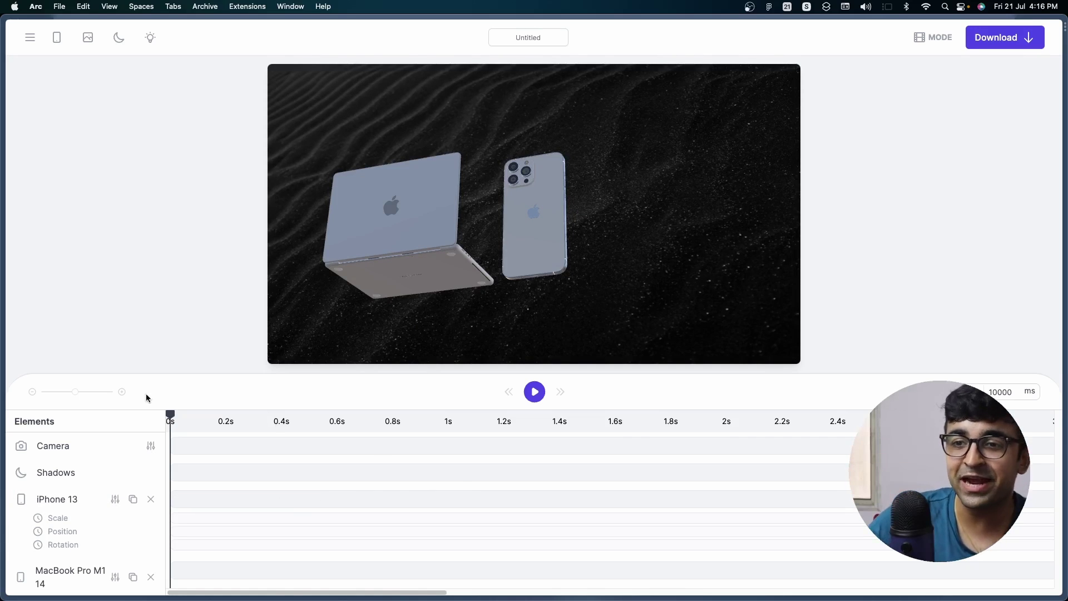
pyautogui.moveTo(169, 414); pyautogui.dragTo(150, 448)
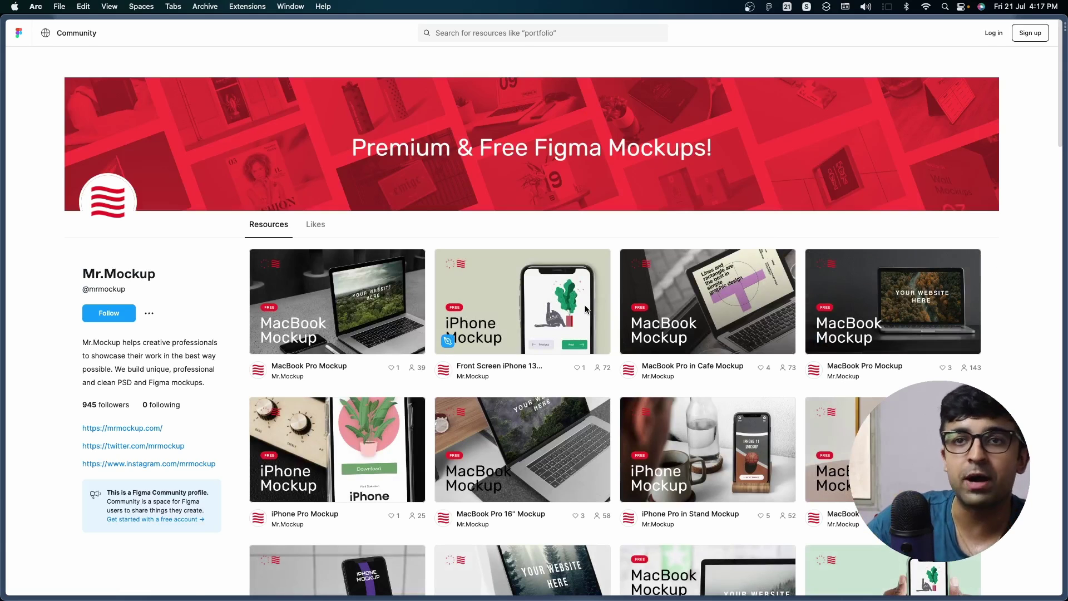
pyautogui.scroll(-4, 612, 311)
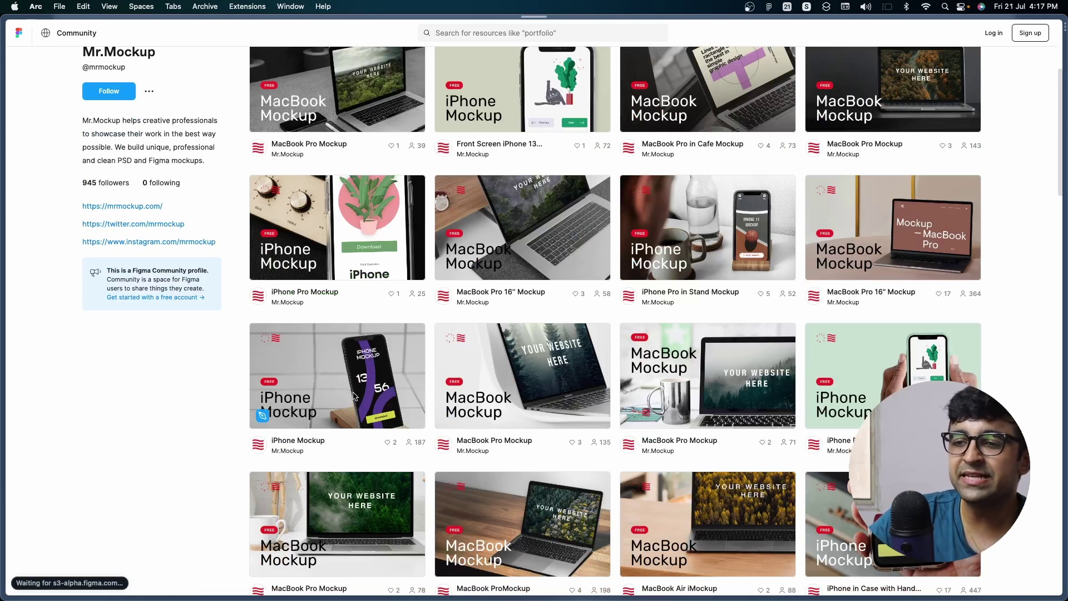
pyautogui.click(352, 396)
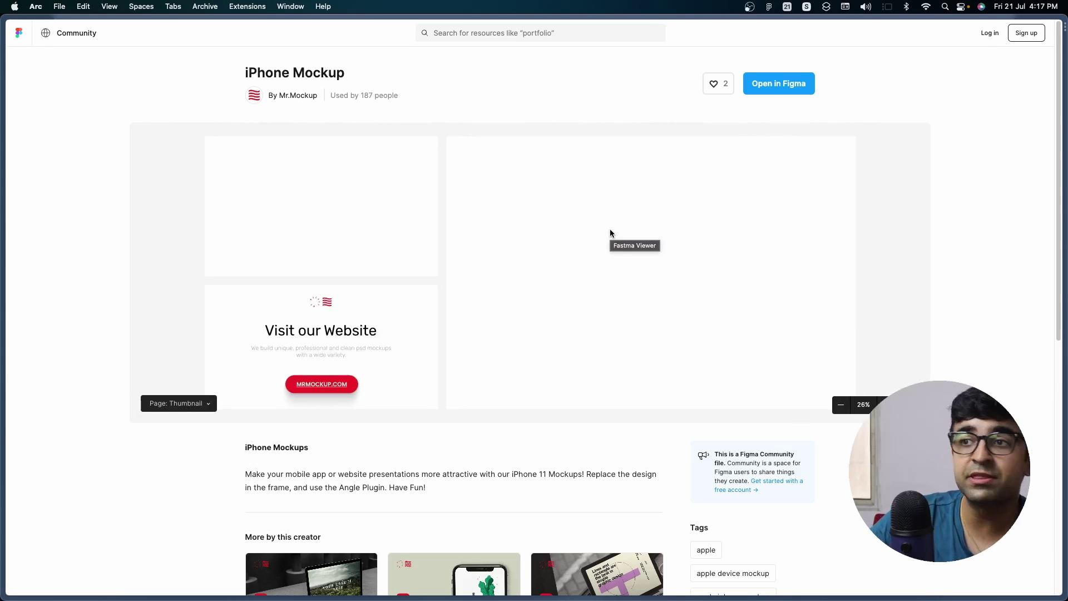
# Step: Preview the file's Mockup page, then switch the viewer to its Documents page
pyautogui.click(165, 410)
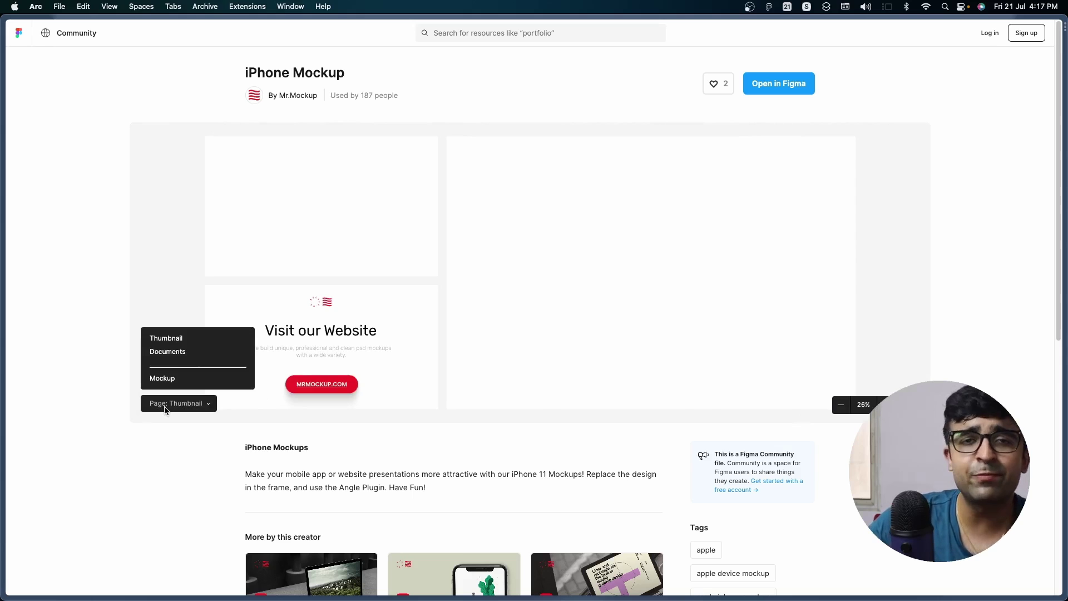
pyautogui.click(162, 378)
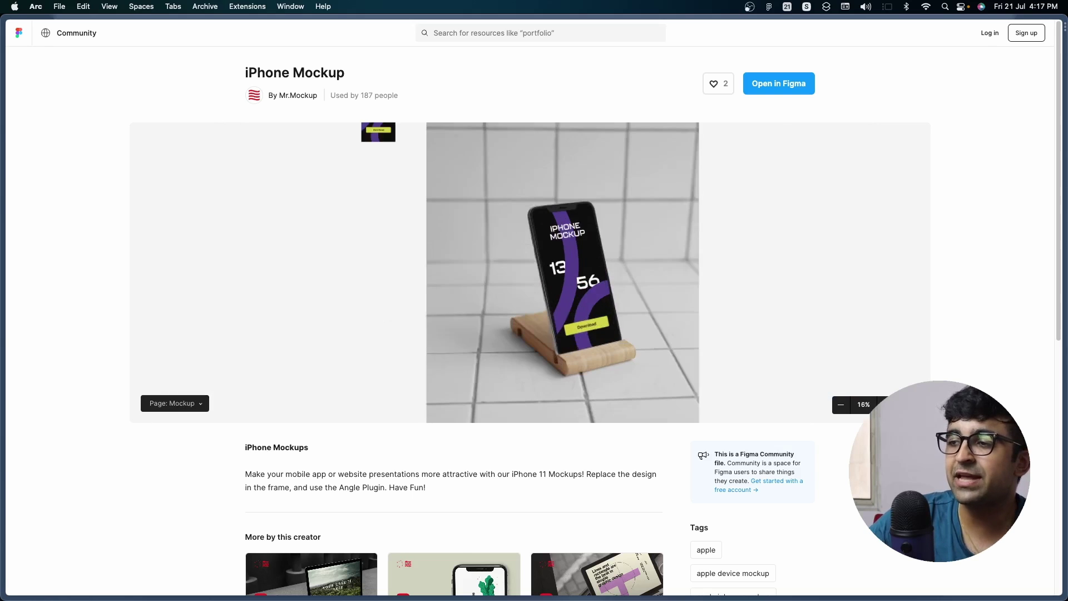
pyautogui.click(175, 402)
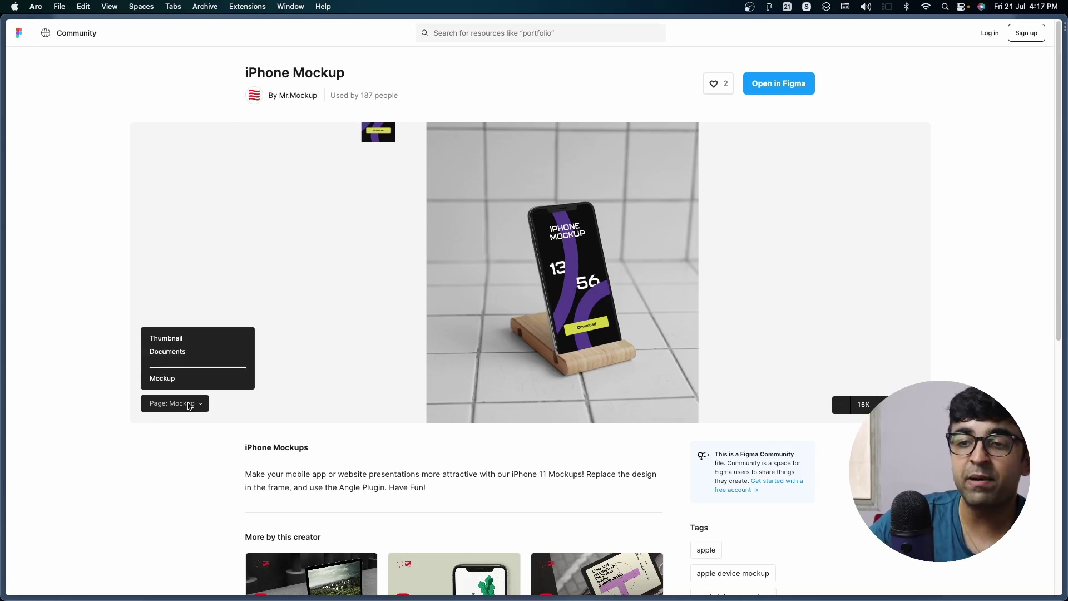
pyautogui.click(186, 350)
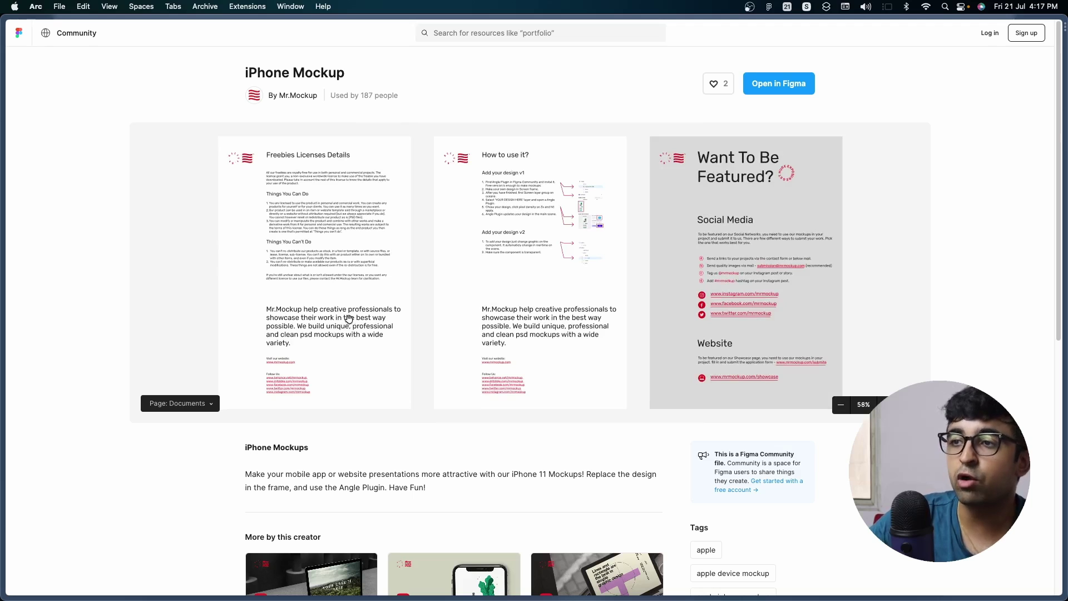